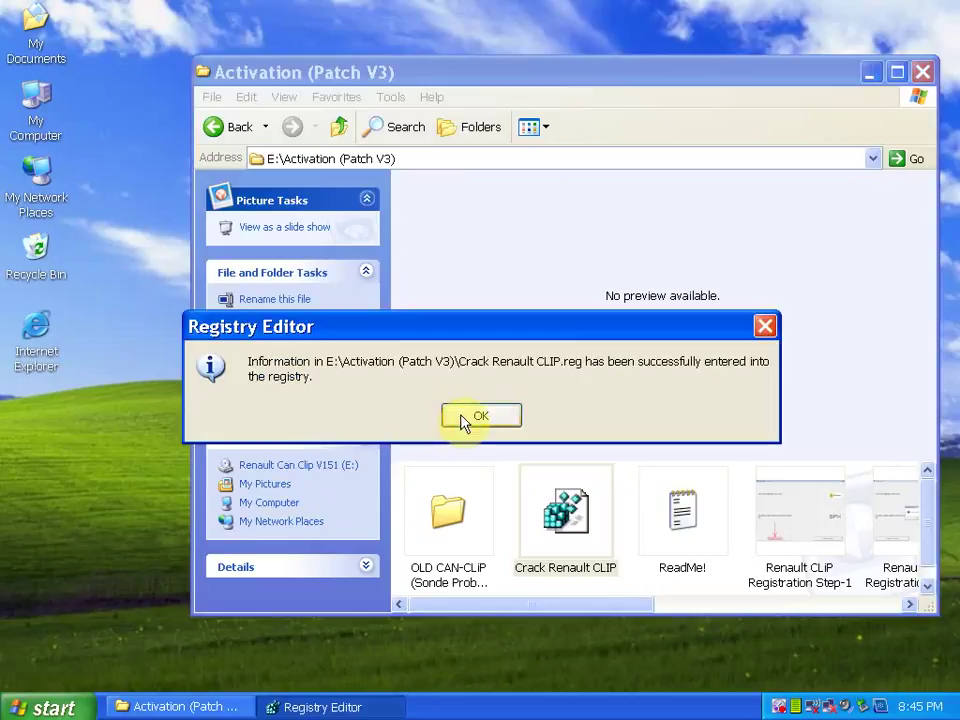
Launch setup from the root of the E: disc and close the disc folder window
{"action": "left_click", "coordinate": [338, 130]}
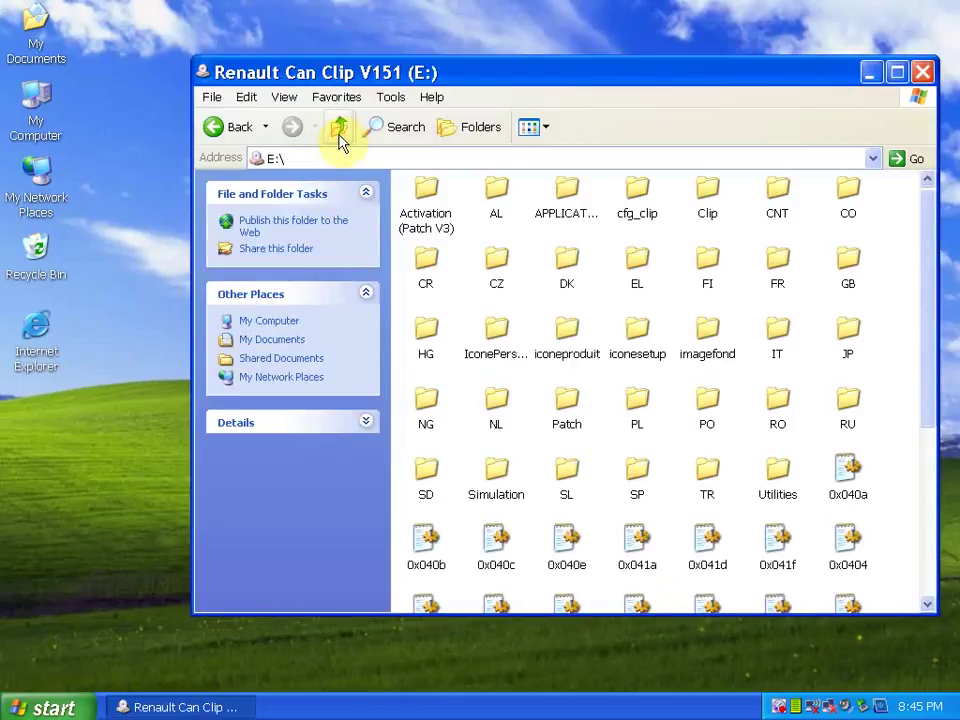
{"action": "scroll", "coordinate": [523, 300], "scroll_direction": "down", "scroll_amount": 3}
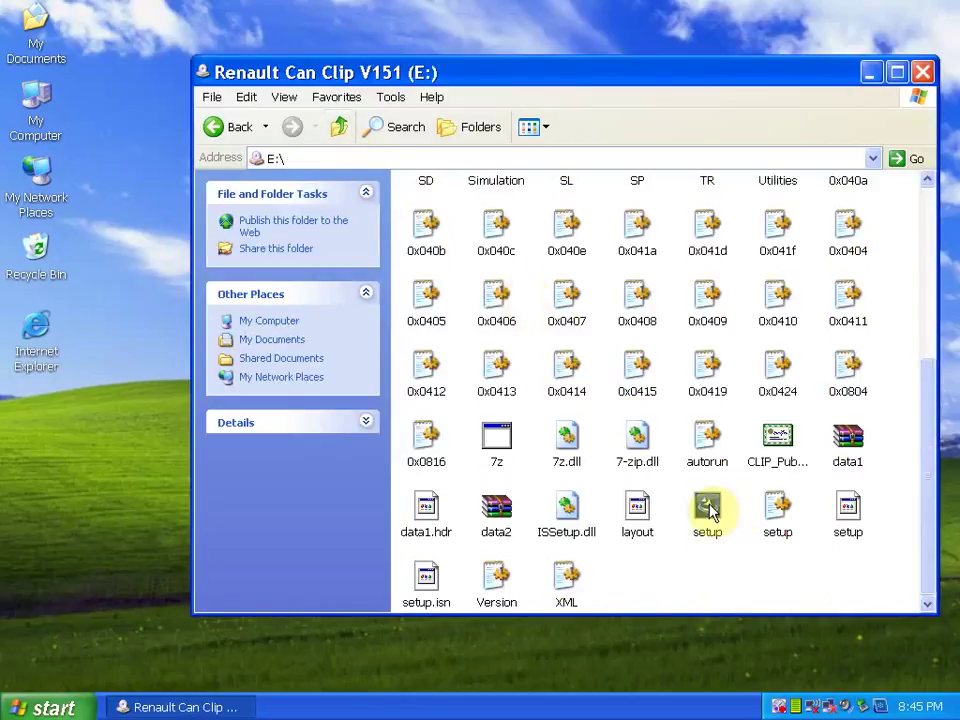
{"action": "right_click", "coordinate": [710, 505]}
{"action": "left_click", "coordinate": [742, 242]}
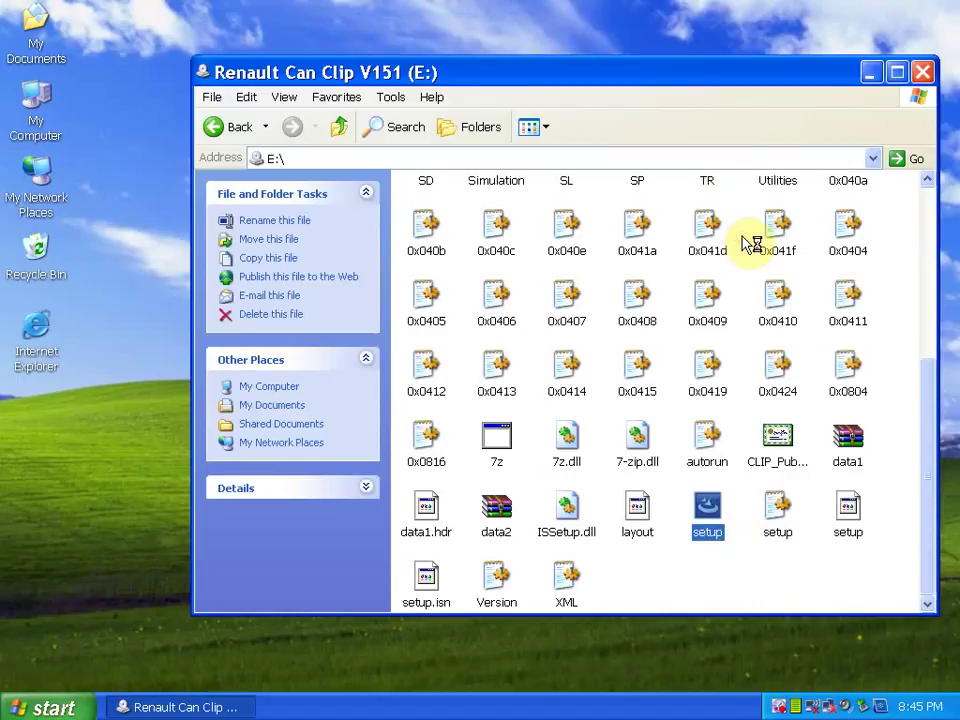
{"action": "left_click", "coordinate": [921, 72]}
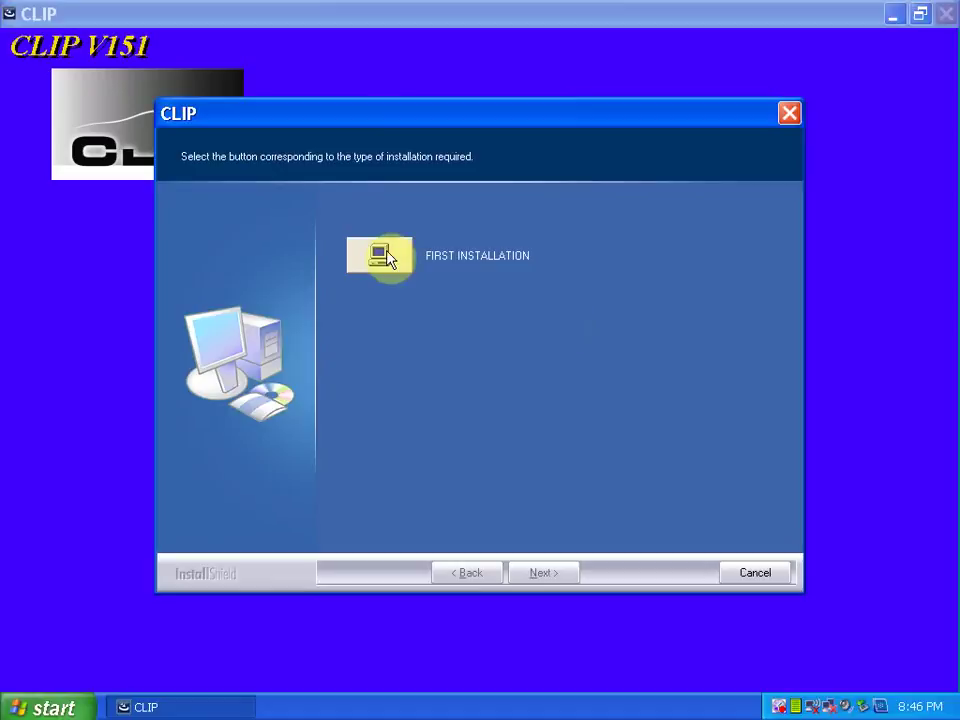
Choose a first installation of CLIP and accept the licence agreement
{"action": "left_click", "coordinate": [388, 258]}
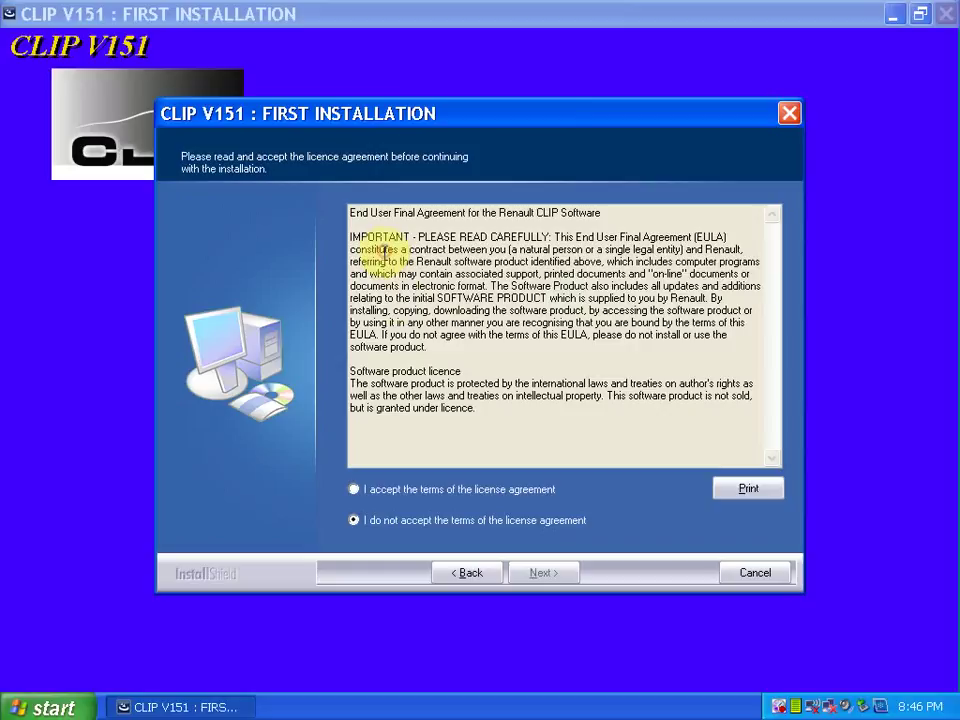
{"action": "left_click", "coordinate": [365, 490]}
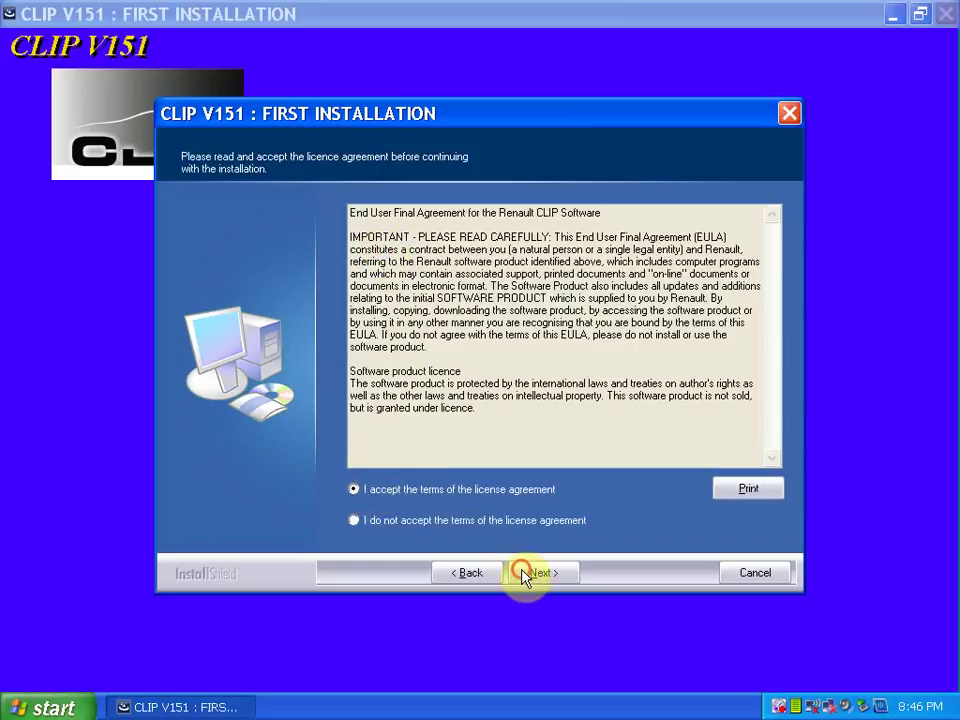
{"action": "left_click", "coordinate": [523, 573]}
Select OTHER COUNTRIES, ENGLISH and RENAULT, then start copying the installation files
{"action": "left_click", "coordinate": [771, 454]}
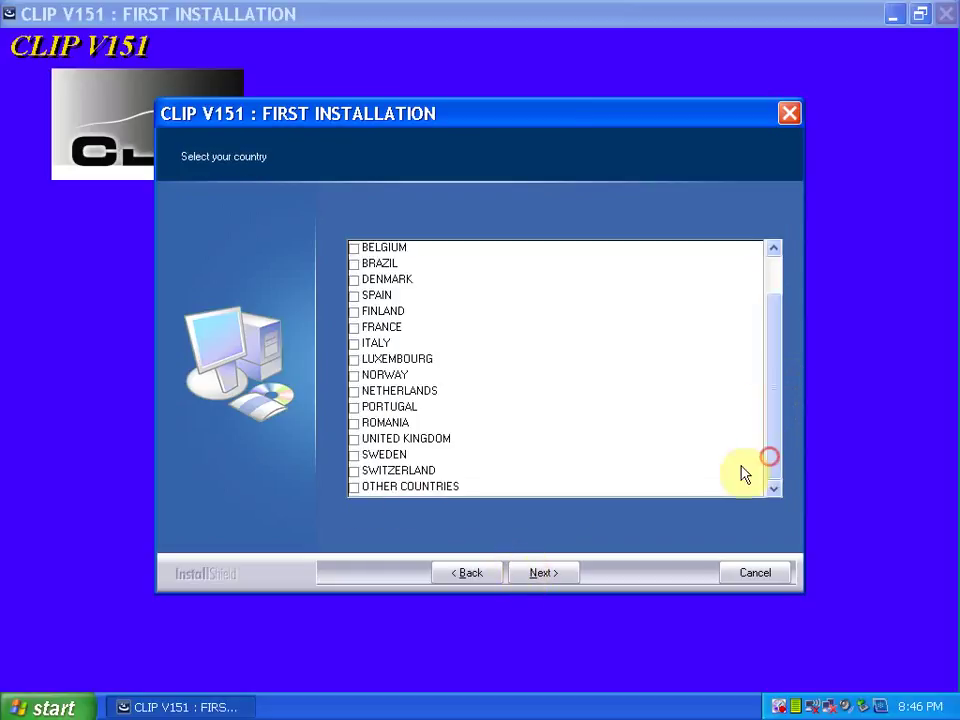
{"action": "left_click", "coordinate": [356, 489]}
{"action": "left_click", "coordinate": [541, 578]}
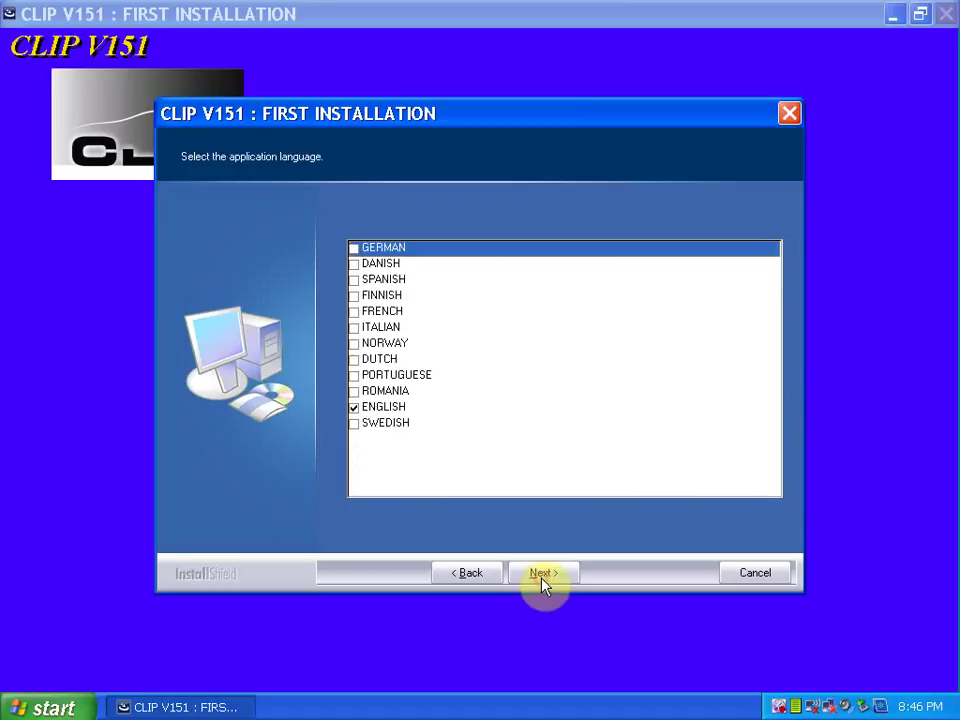
{"action": "left_click", "coordinate": [390, 406]}
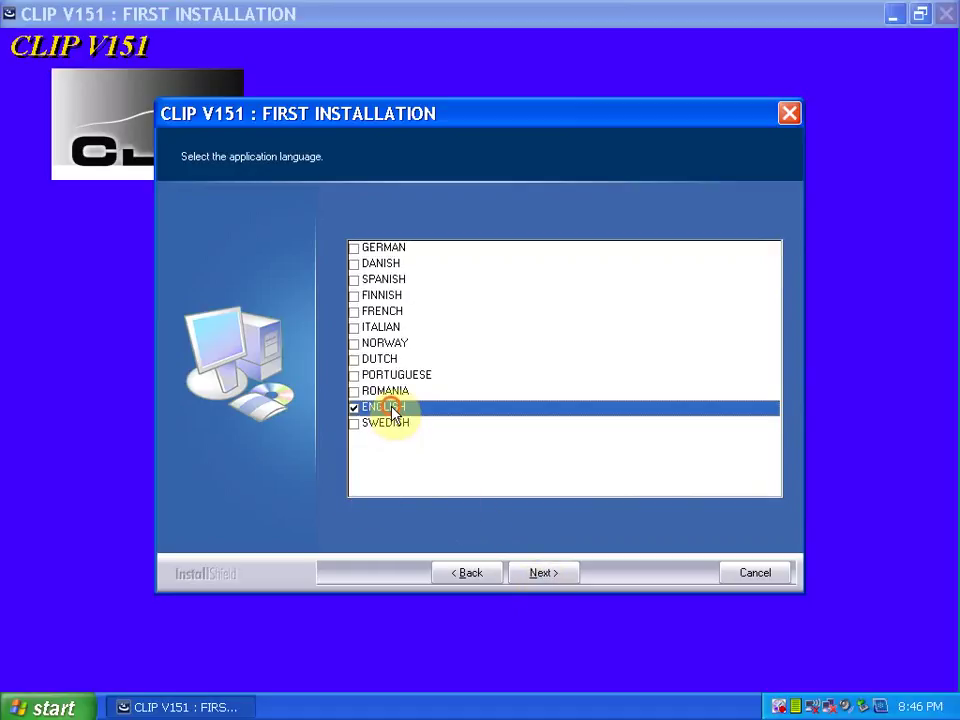
{"action": "left_click", "coordinate": [551, 581]}
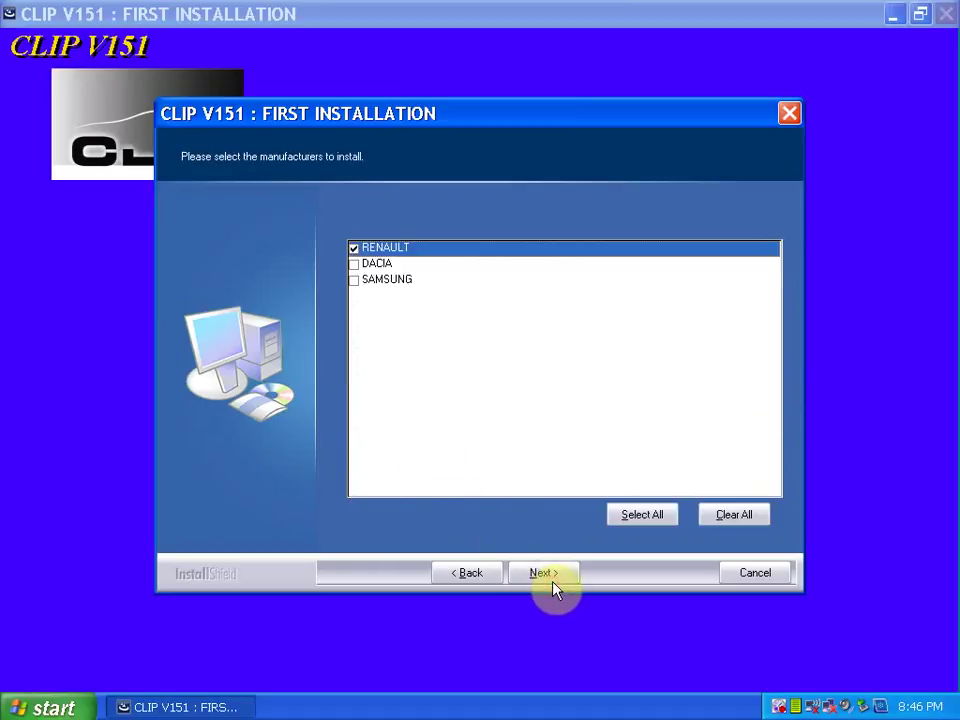
{"action": "left_click", "coordinate": [553, 580]}
{"action": "left_click", "coordinate": [556, 580]}
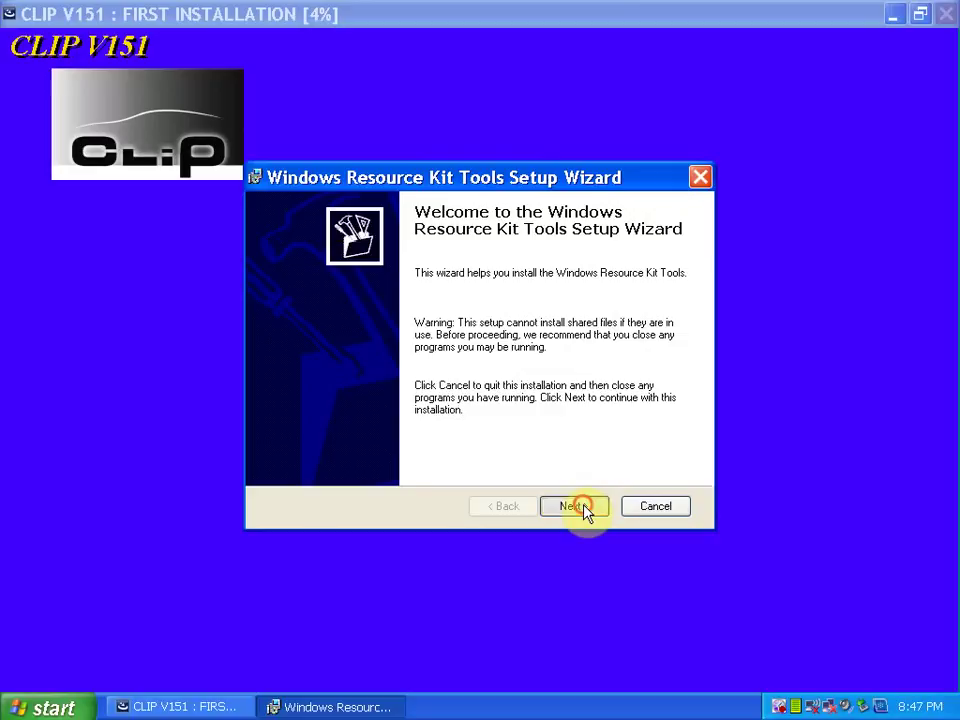
Agree to the Resource Kit licence and install it with default user information and destination
{"action": "left_click", "coordinate": [586, 507]}
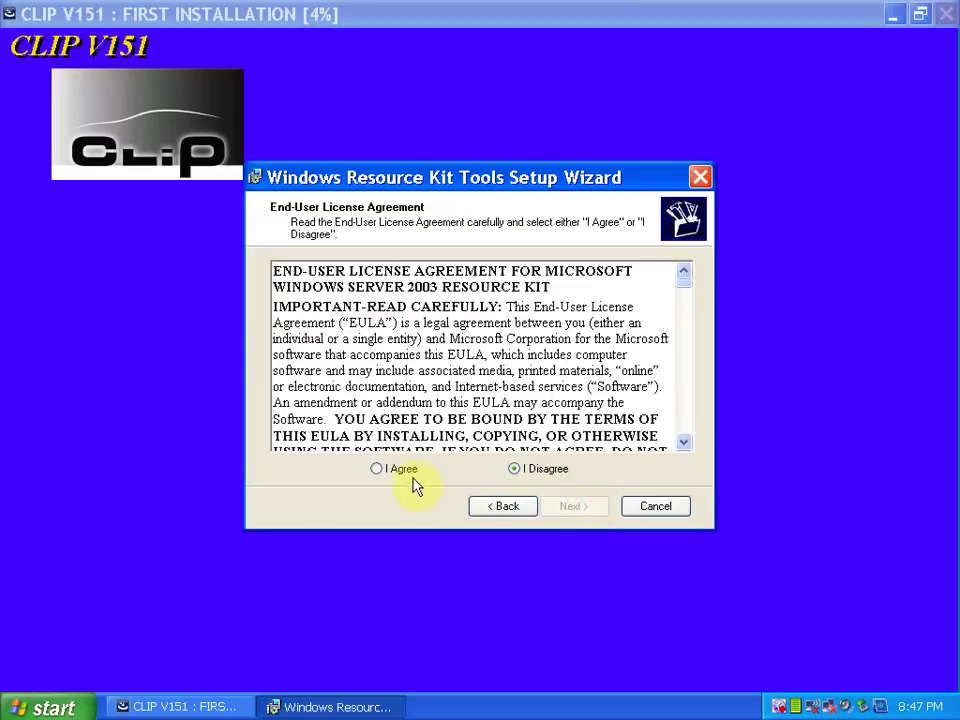
{"action": "left_click", "coordinate": [408, 471]}
{"action": "left_click", "coordinate": [574, 506]}
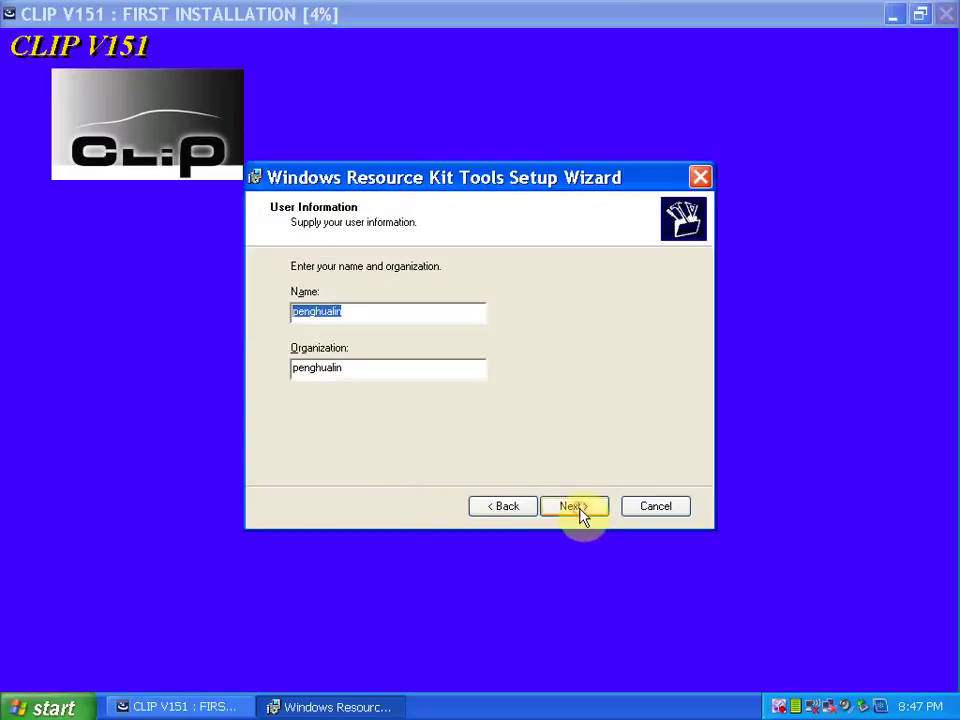
{"action": "left_click", "coordinate": [574, 506]}
{"action": "left_click", "coordinate": [574, 506]}
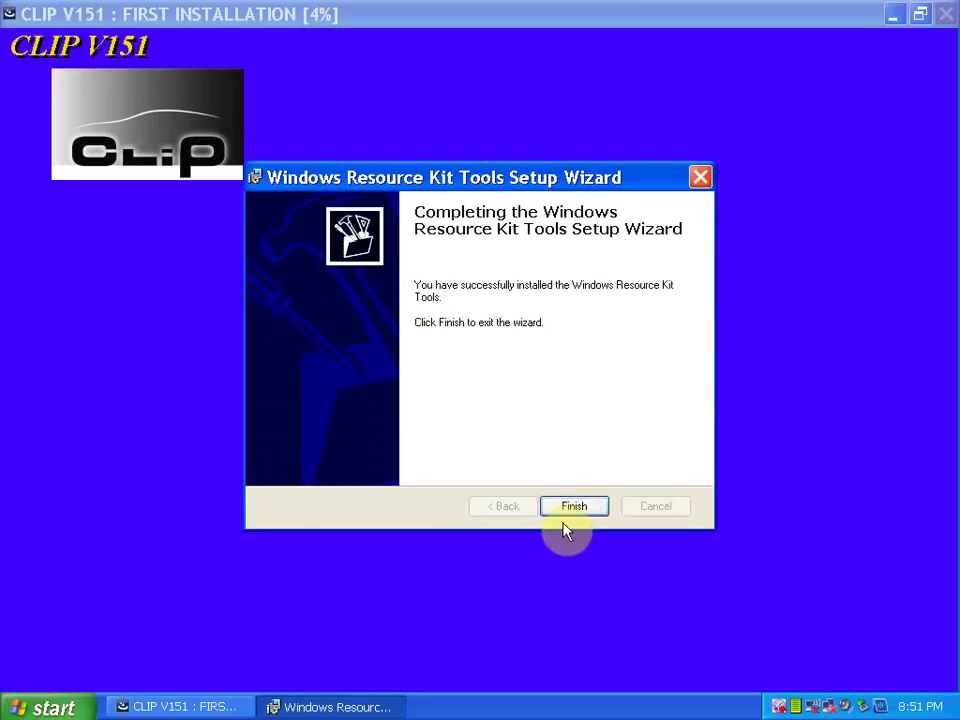
{"action": "left_click", "coordinate": [568, 510]}
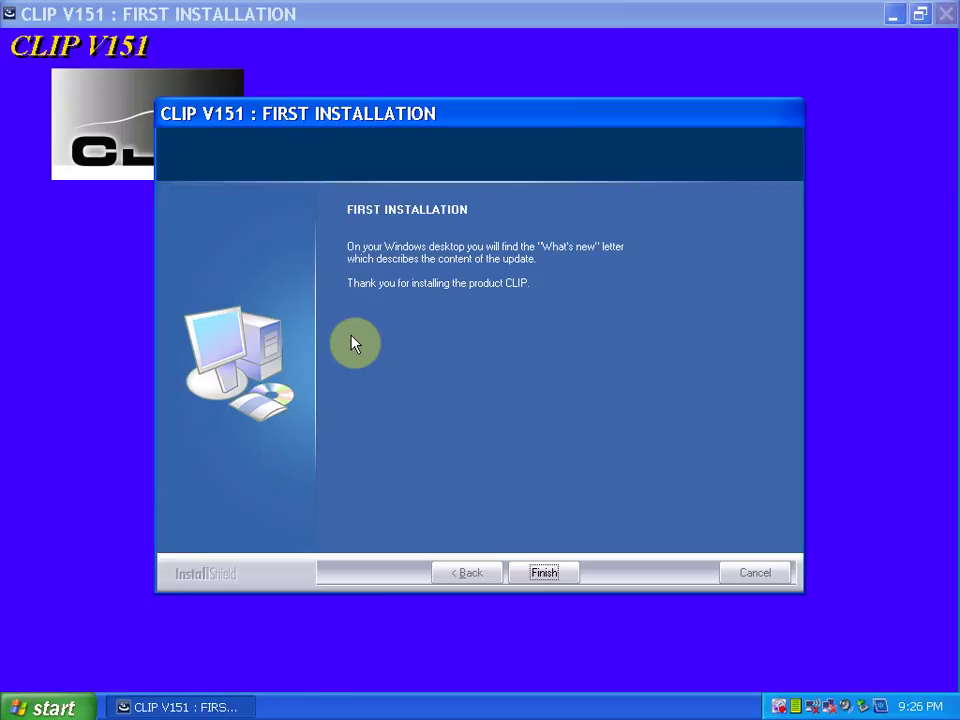
Finish the installer and open C:\CLIP_X91\Lib\Application through the CLIP shortcut's Find Target
{"action": "left_click", "coordinate": [545, 573]}
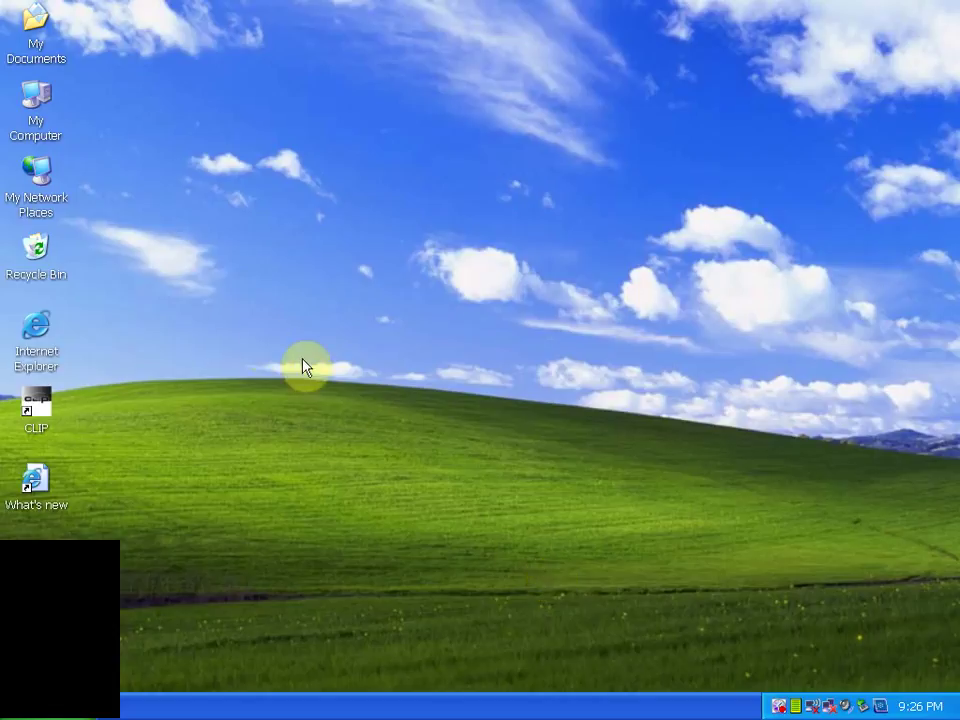
{"action": "right_click", "coordinate": [38, 413]}
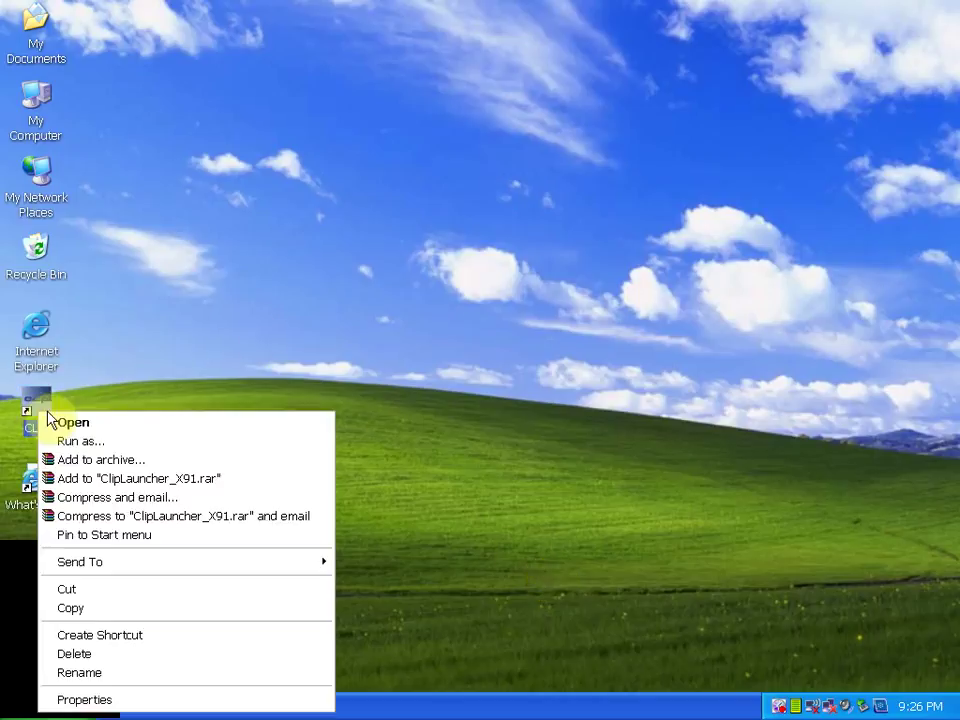
{"action": "left_click", "coordinate": [70, 699]}
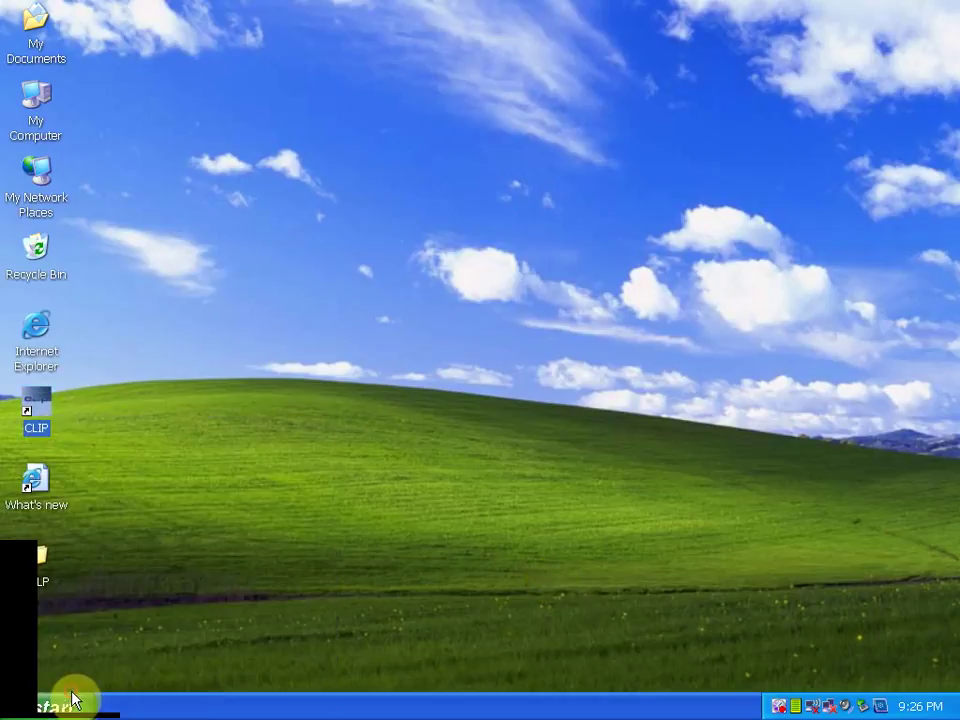
{"action": "left_click", "coordinate": [152, 540]}
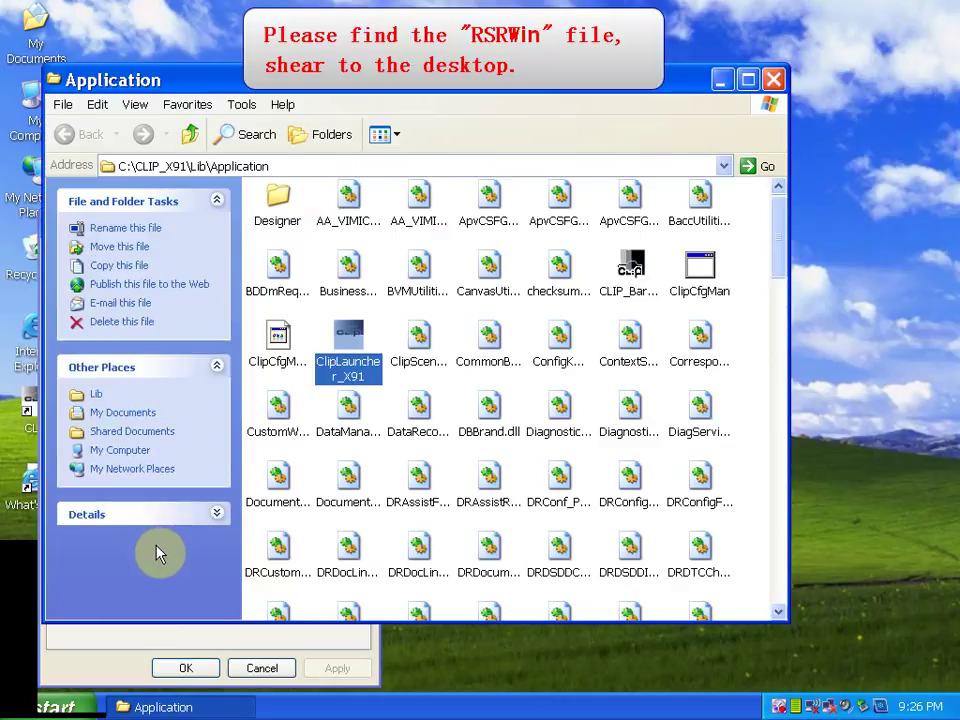
Move the existing RSRWin file from the Application folder onto the desktop
{"action": "key", "text": "r"}
{"action": "left_click_drag", "start_coordinate": [283, 535], "coordinate": [285, 540]}
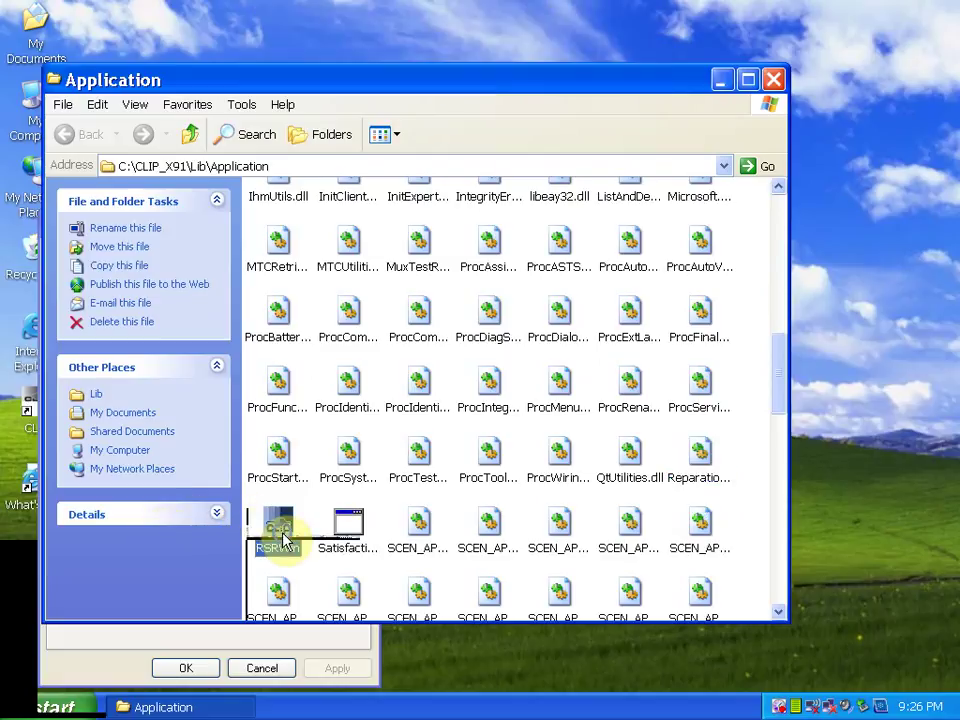
{"action": "right_click", "coordinate": [281, 540]}
{"action": "left_click", "coordinate": [362, 410]}
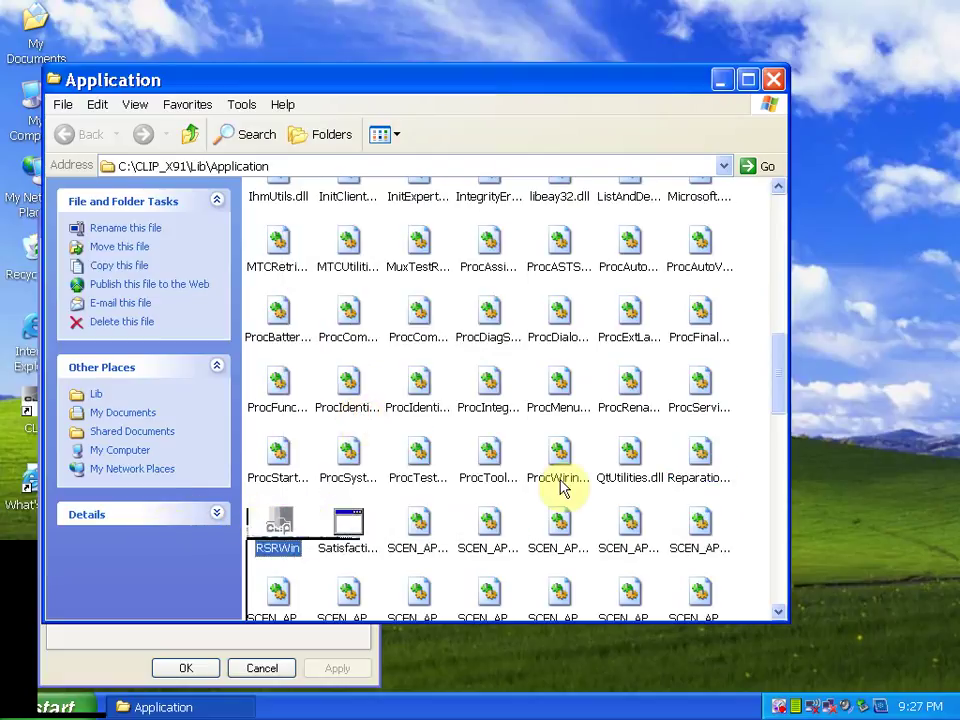
{"action": "left_click", "coordinate": [851, 248]}
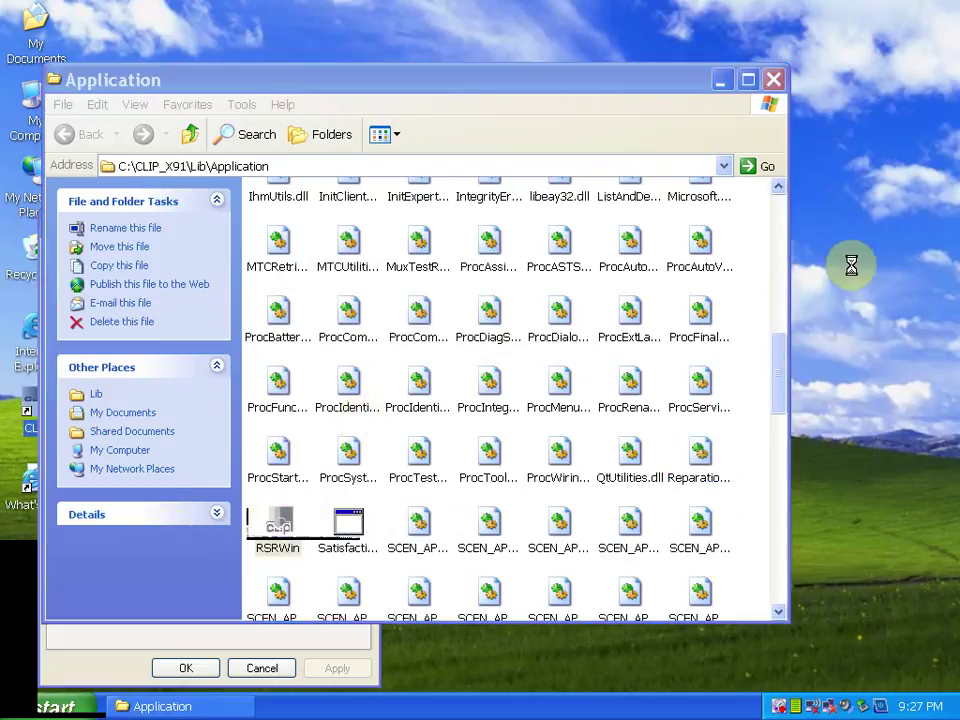
{"action": "right_click", "coordinate": [849, 248]}
{"action": "left_click", "coordinate": [812, 294]}
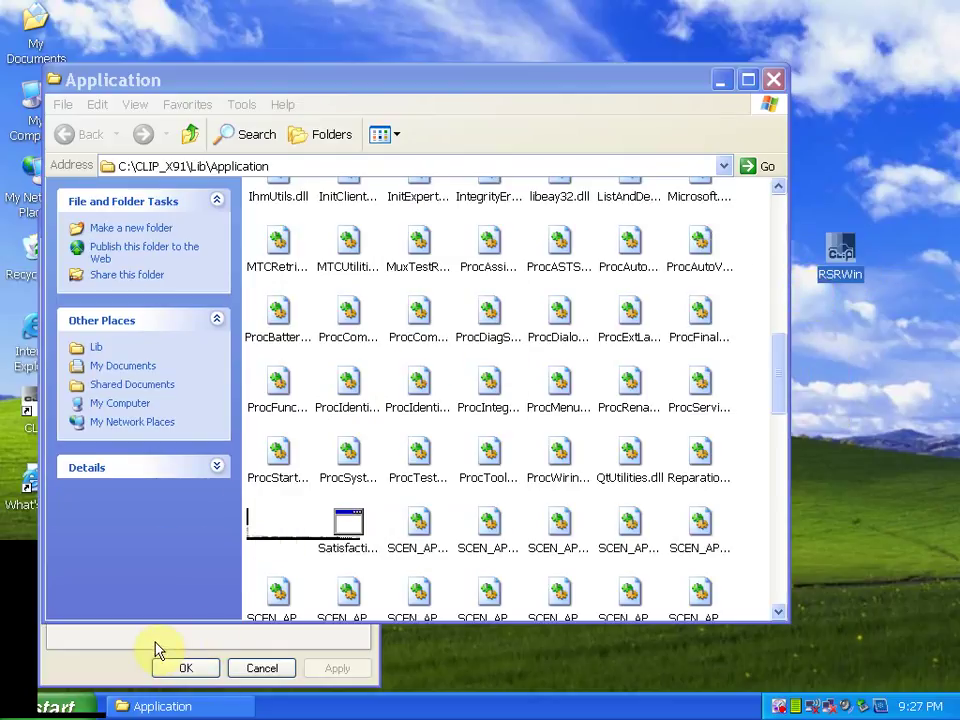
Close the shortcut properties and open the Activation (Patch V3) folder on the Renault Can Clip V151 disc
{"action": "left_click", "coordinate": [182, 668]}
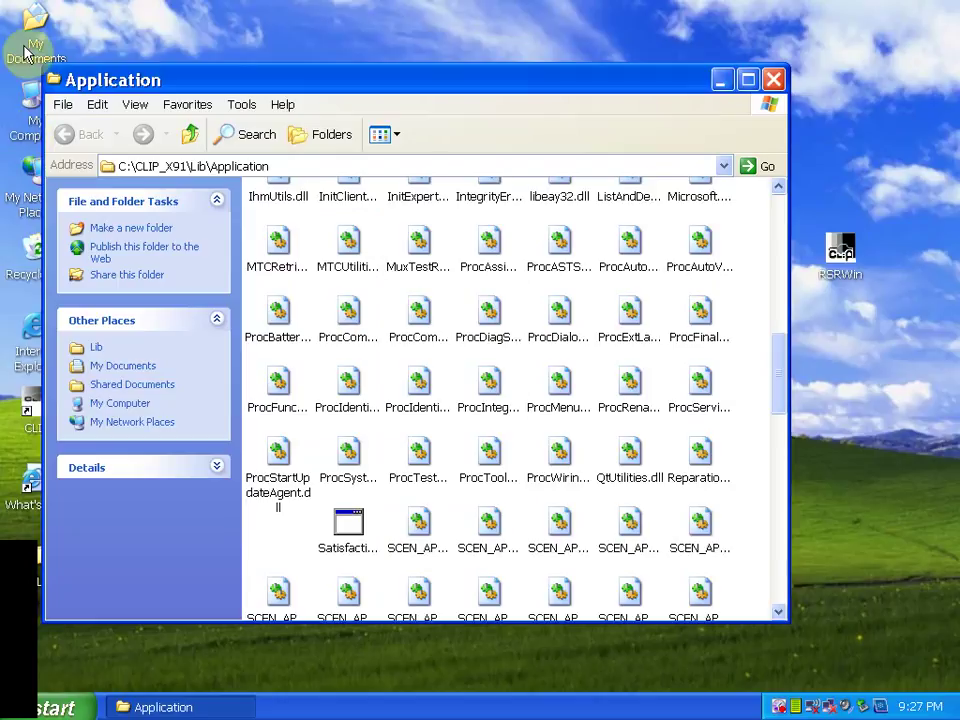
{"action": "right_click", "coordinate": [29, 99]}
{"action": "left_click", "coordinate": [51, 110]}
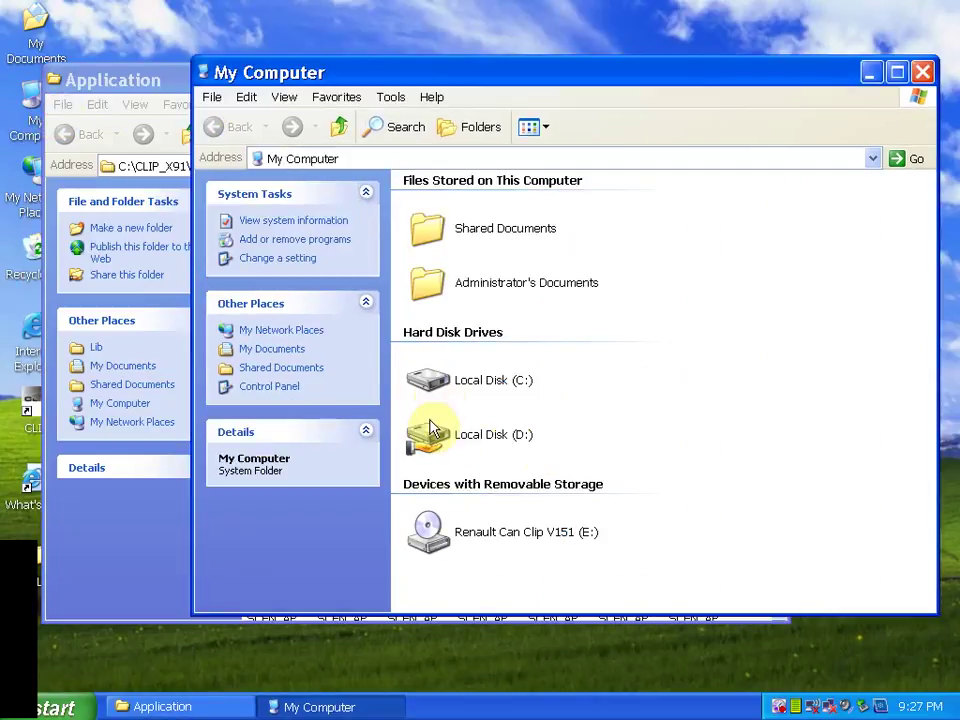
{"action": "right_click", "coordinate": [432, 526]}
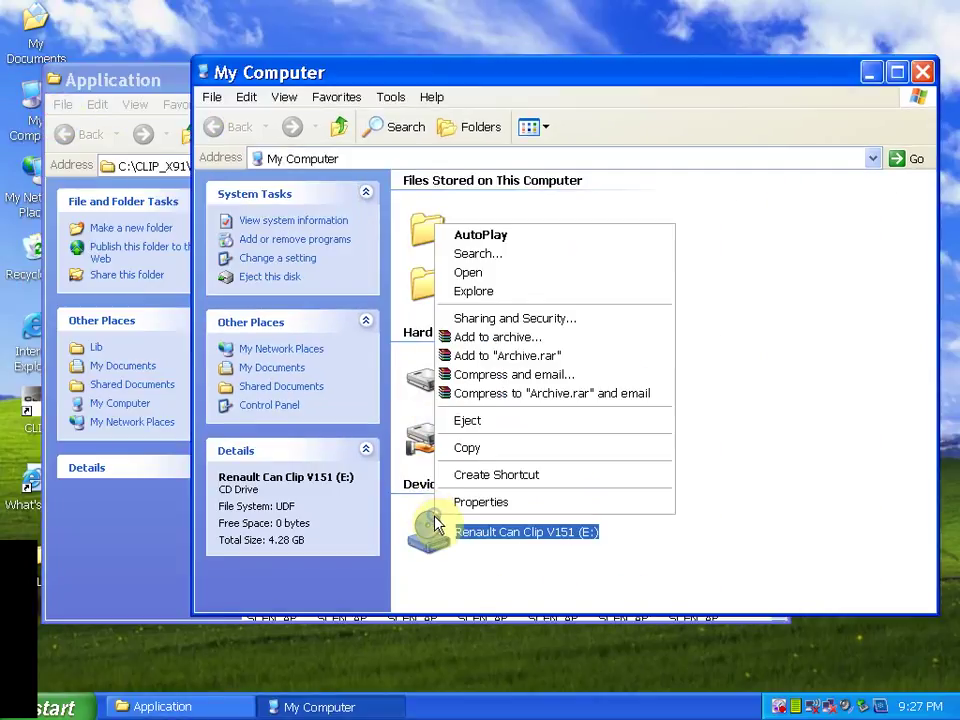
{"action": "left_click", "coordinate": [489, 273]}
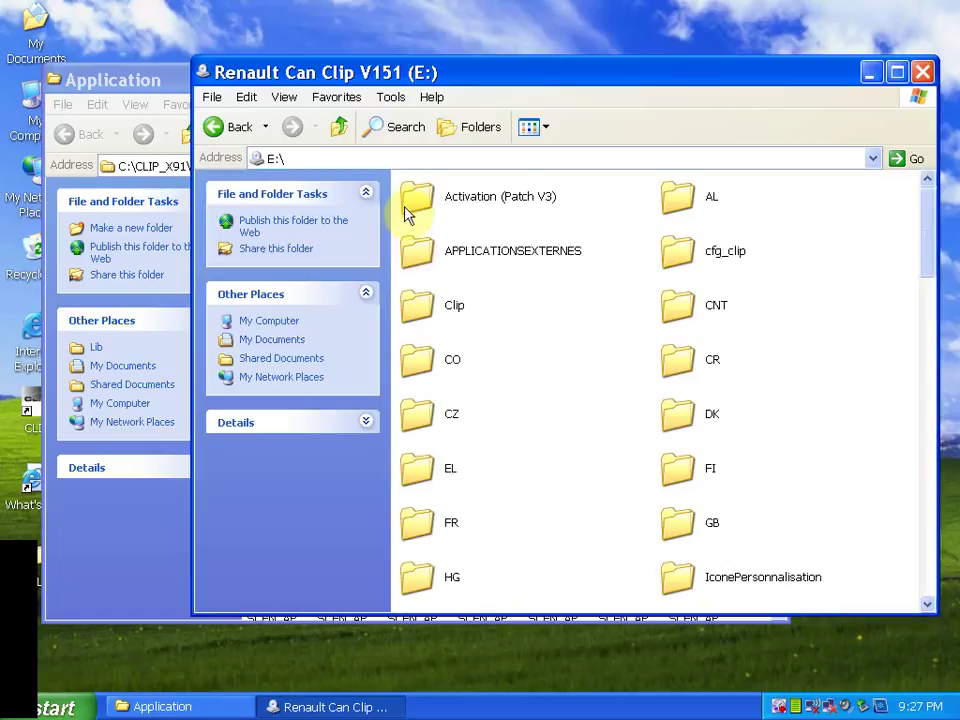
{"action": "right_click", "coordinate": [408, 200]}
{"action": "left_click", "coordinate": [430, 209]}
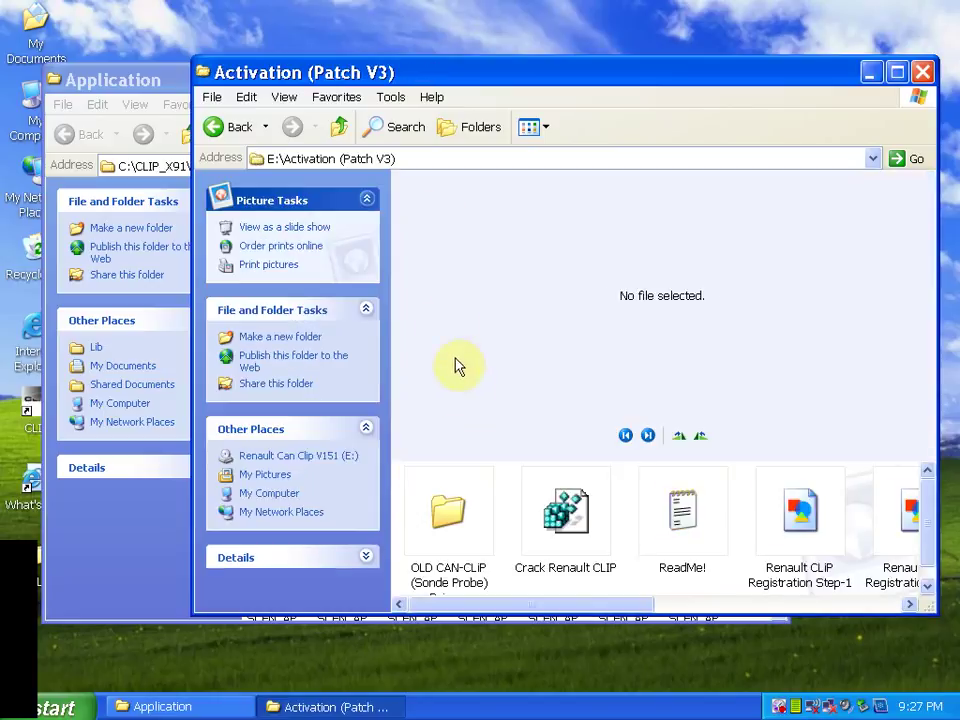
Copy the RSRWin patch into C:\CLIP_X91\Lib\Application and run it from there
{"action": "left_click_drag", "start_coordinate": [471, 608], "coordinate": [763, 638]}
{"action": "left_click", "coordinate": [860, 510]}
{"action": "right_click", "coordinate": [860, 500]}
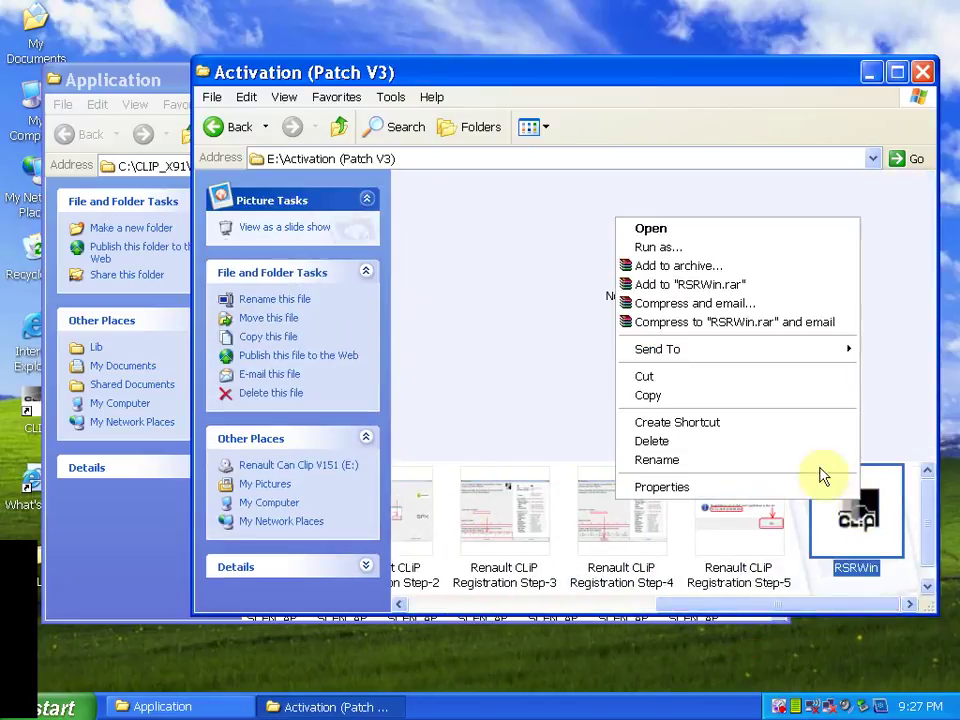
{"action": "left_click", "coordinate": [683, 398]}
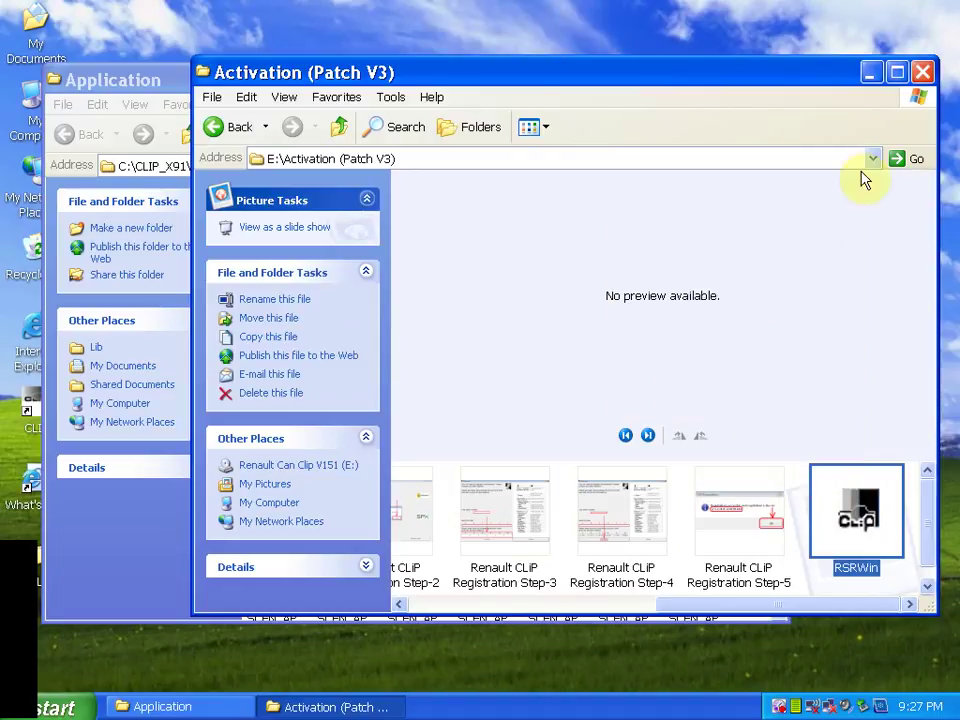
{"action": "left_click", "coordinate": [922, 72]}
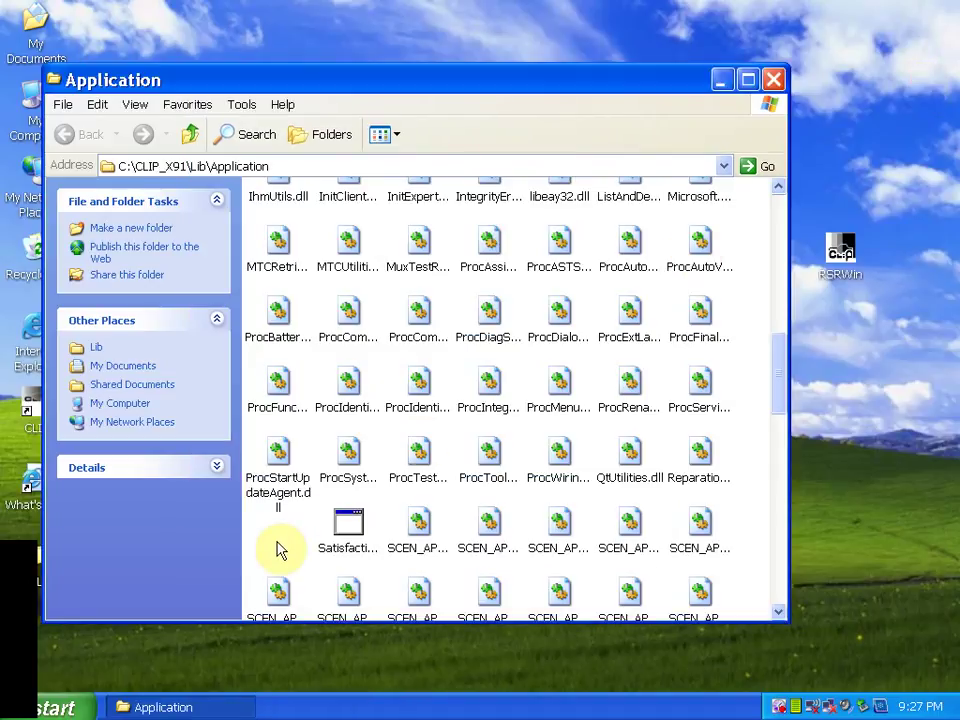
{"action": "right_click", "coordinate": [281, 550]}
{"action": "left_click", "coordinate": [360, 437]}
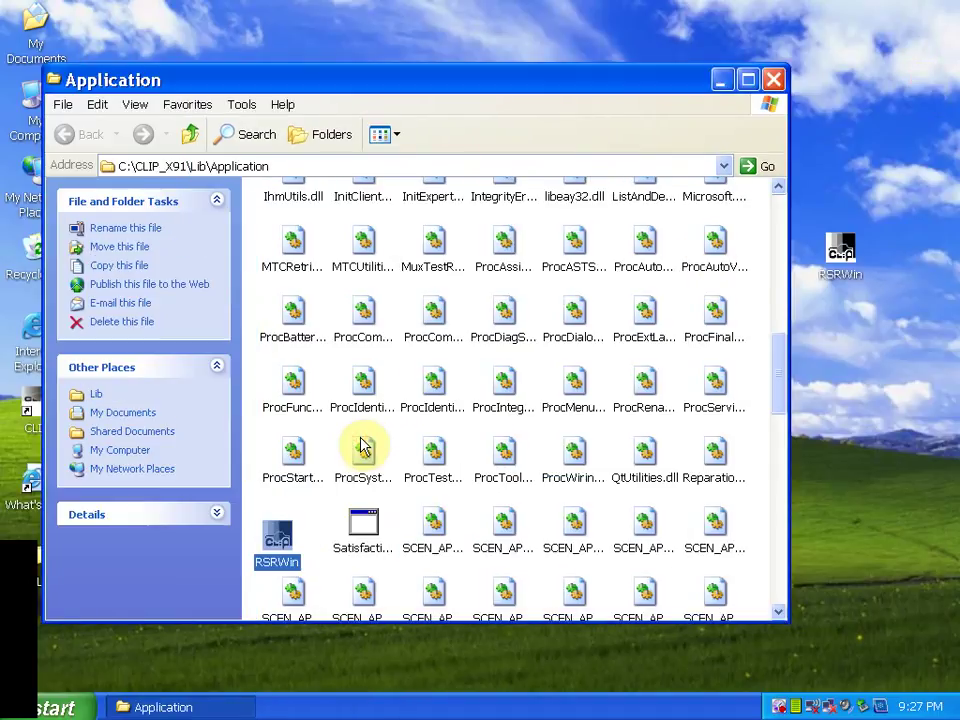
{"action": "right_click", "coordinate": [276, 532]}
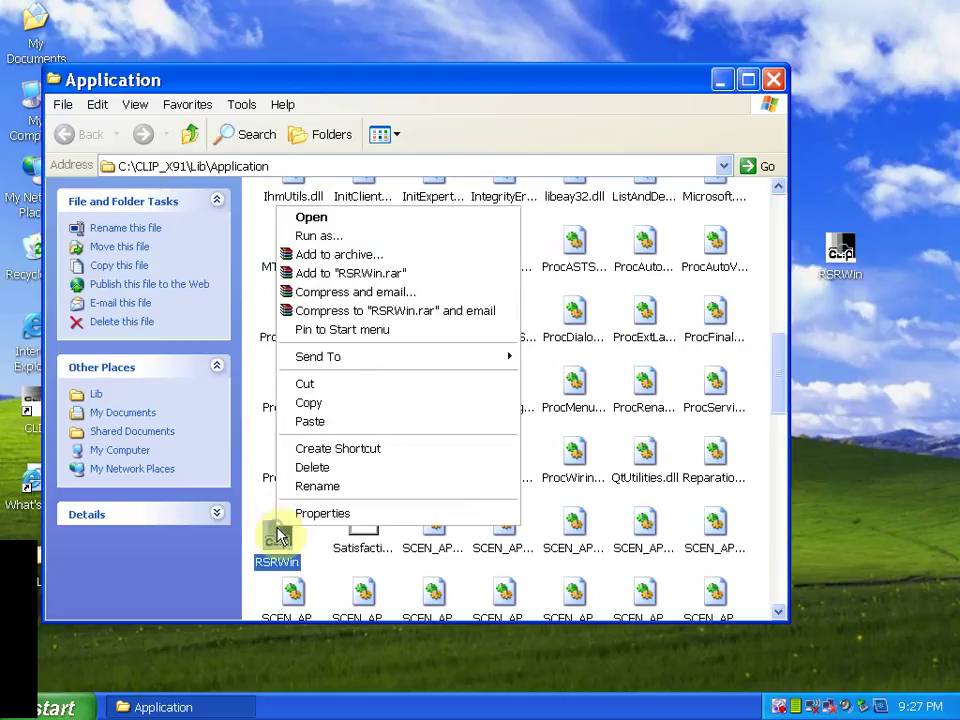
{"action": "left_click", "coordinate": [397, 232]}
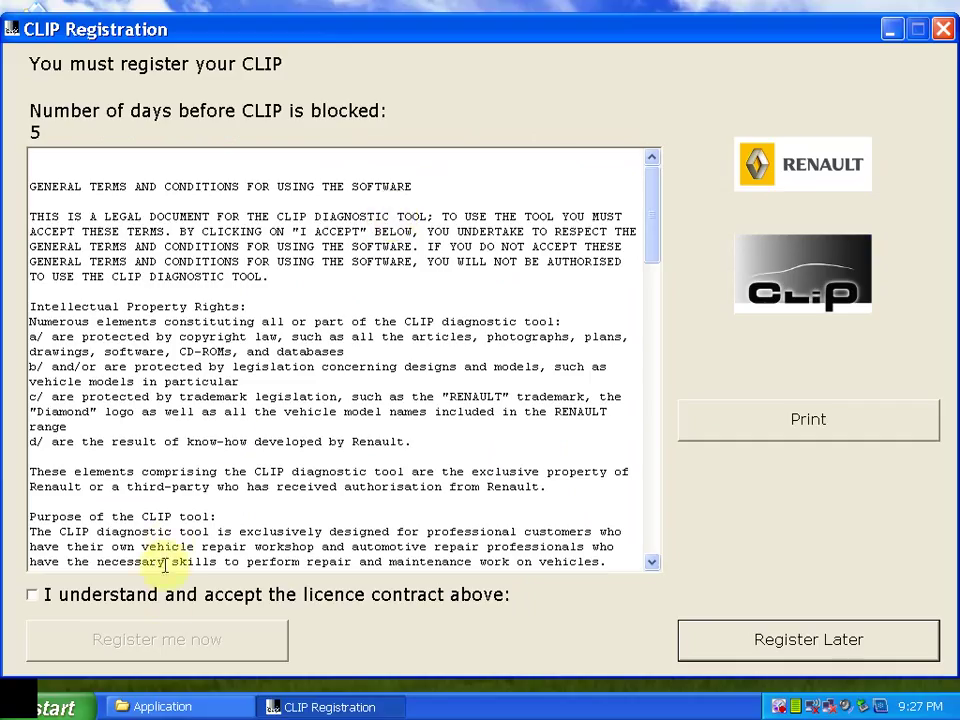
Accept the licence contract, choose Register me now and answer No to Renault Network
{"action": "left_click", "coordinate": [165, 590]}
{"action": "left_click", "coordinate": [222, 626]}
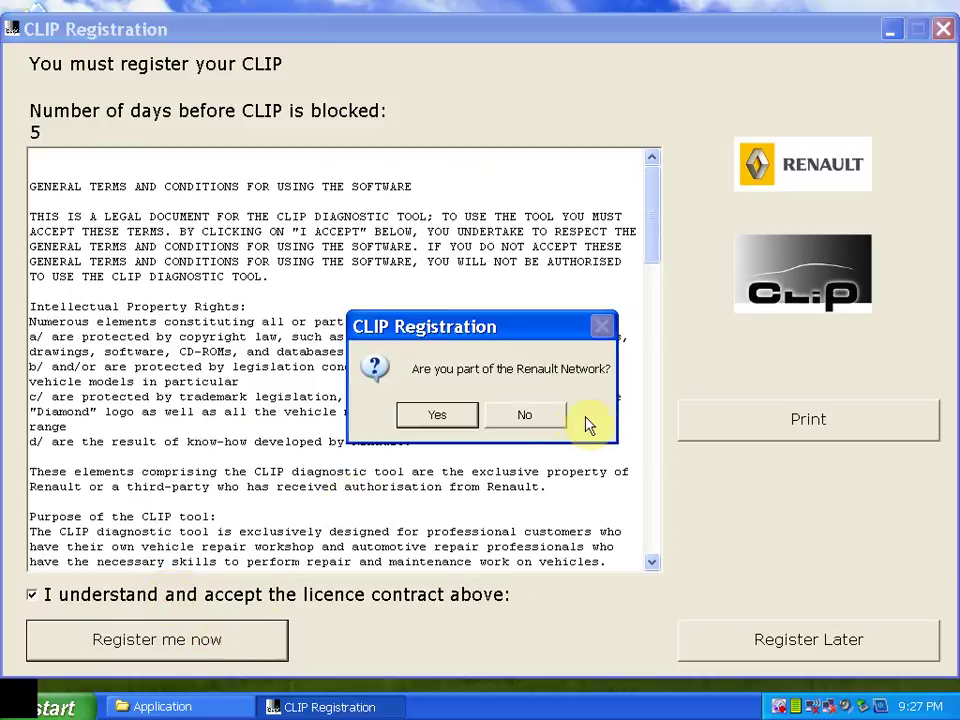
{"action": "left_click", "coordinate": [540, 415]}
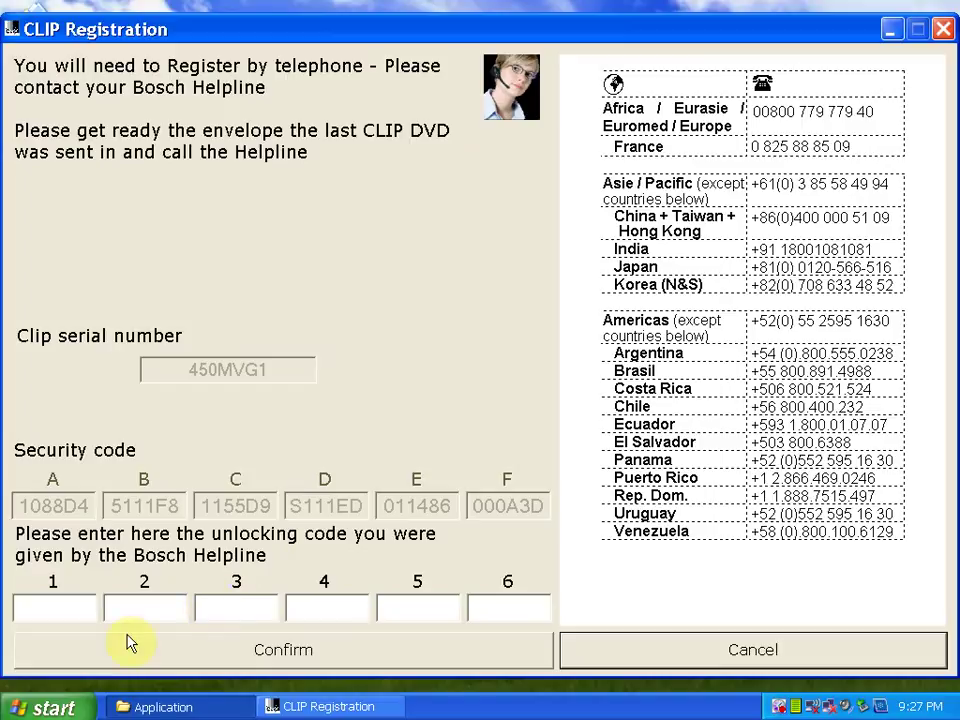
Fill in the six helpline unlock-code boxes and confirm the registration
{"action": "left_click", "coordinate": [79, 603]}
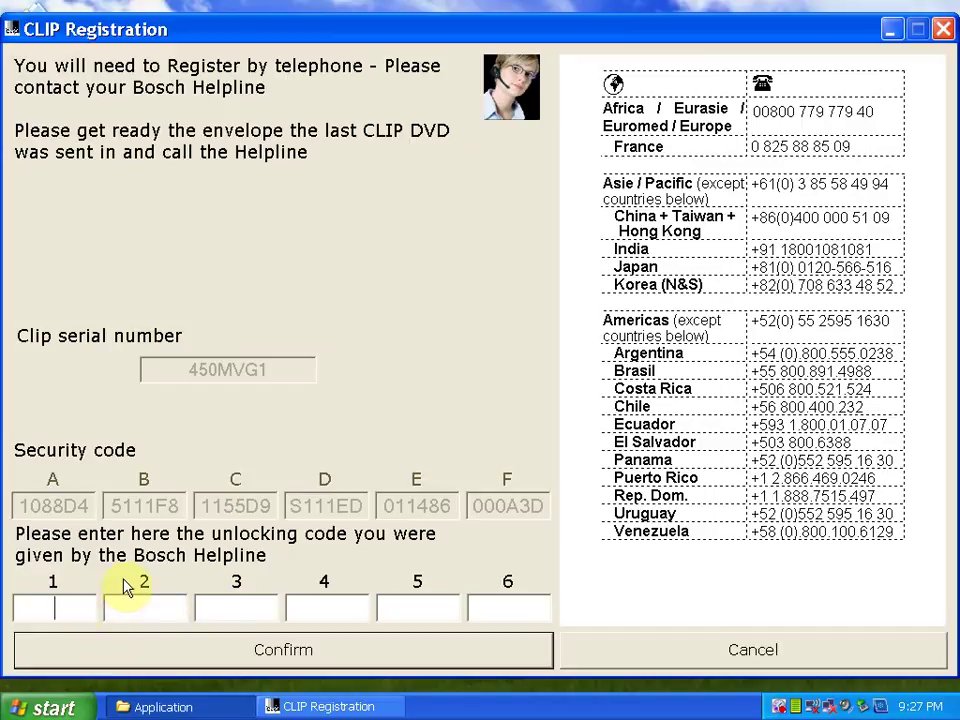
{"action": "type", "text": "333DEF"}
{"action": "left_click", "coordinate": [136, 624]}
{"action": "type", "text": "111DEF"}
{"action": "left_click", "coordinate": [234, 617]}
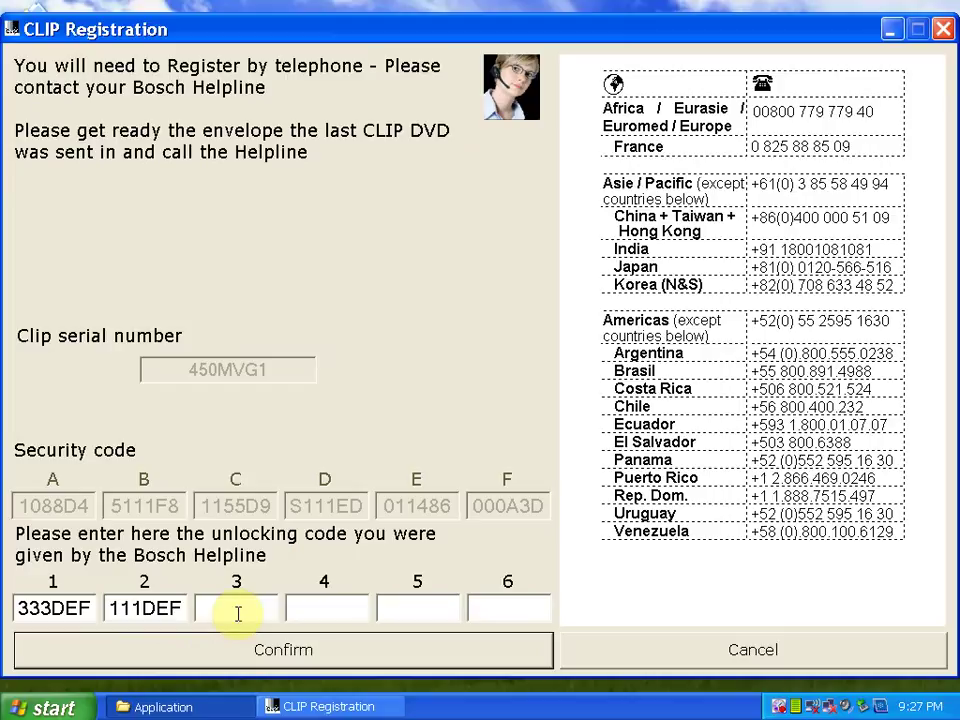
{"action": "type", "text": "111D"}
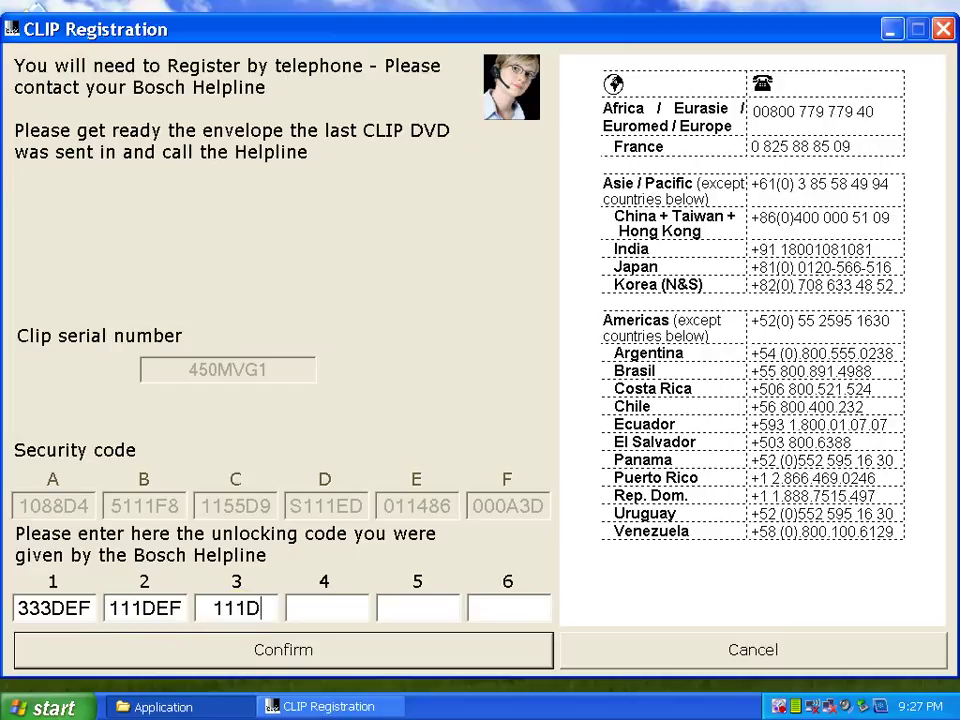
{"action": "type", "text": "EF2"}
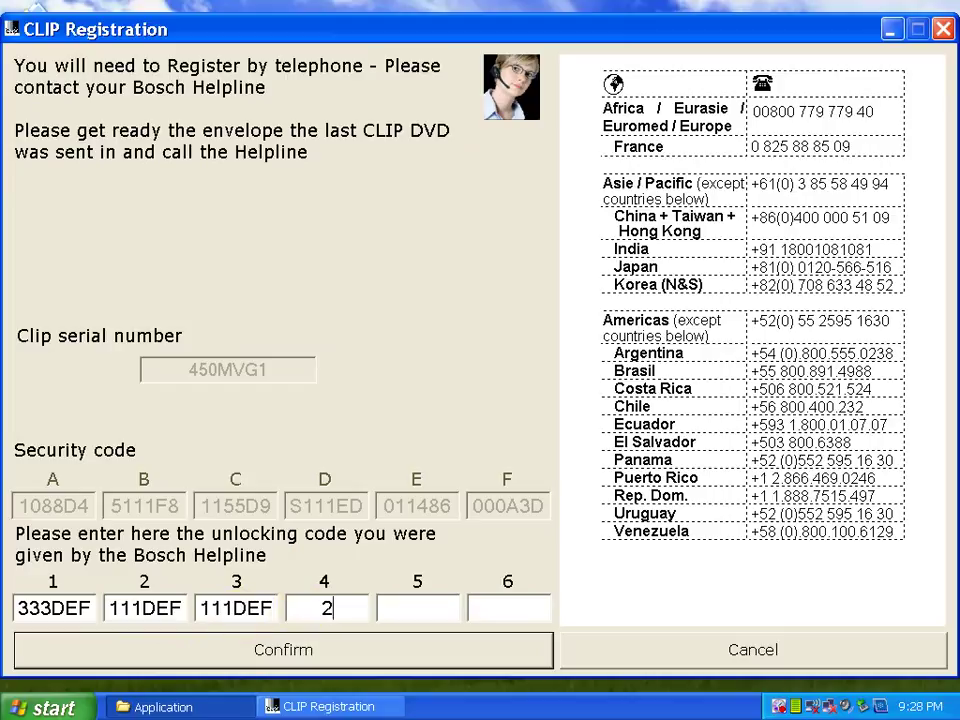
{"action": "type", "text": "22DEF"}
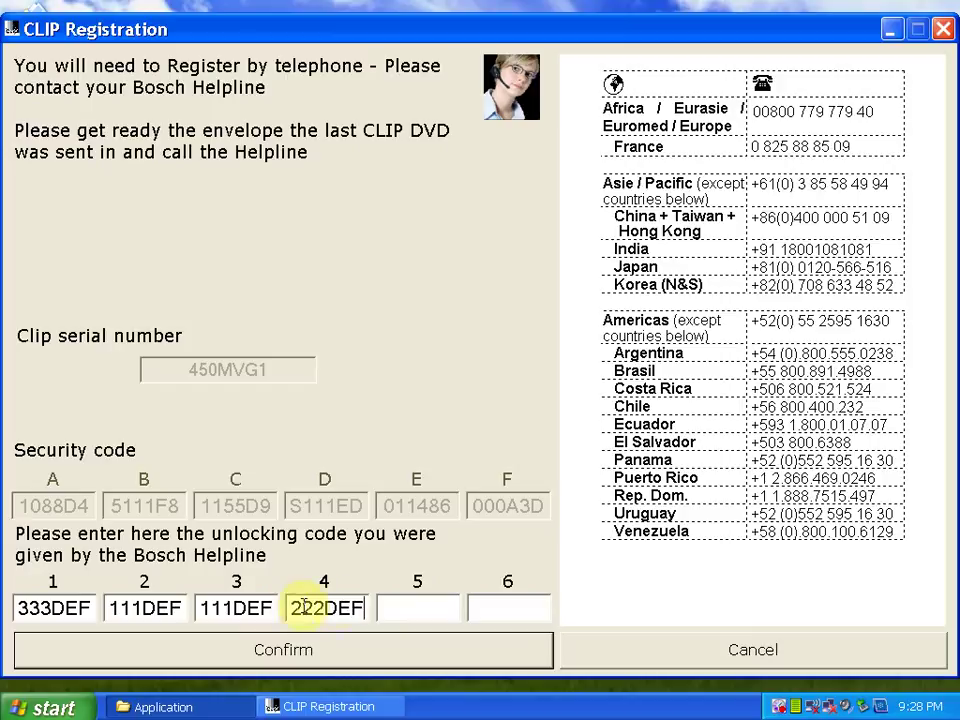
{"action": "left_click", "coordinate": [400, 606]}
{"action": "type", "text": "22"}
{"action": "type", "text": "0DEF"}
{"action": "type", "text": "000"}
{"action": "type", "text": "DEF"}
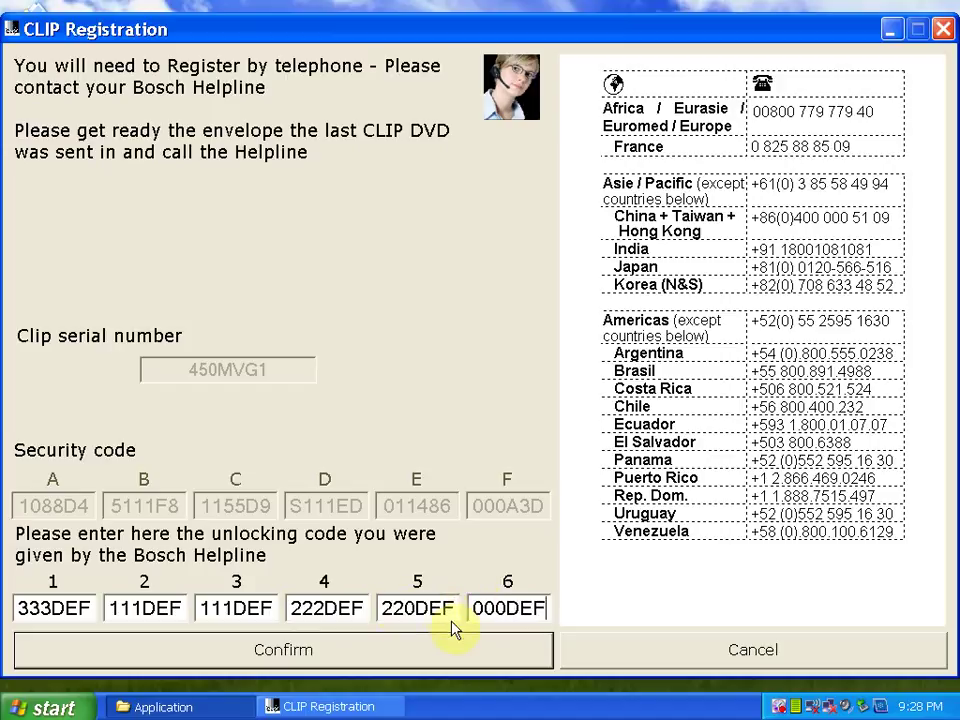
{"action": "left_click", "coordinate": [302, 648]}
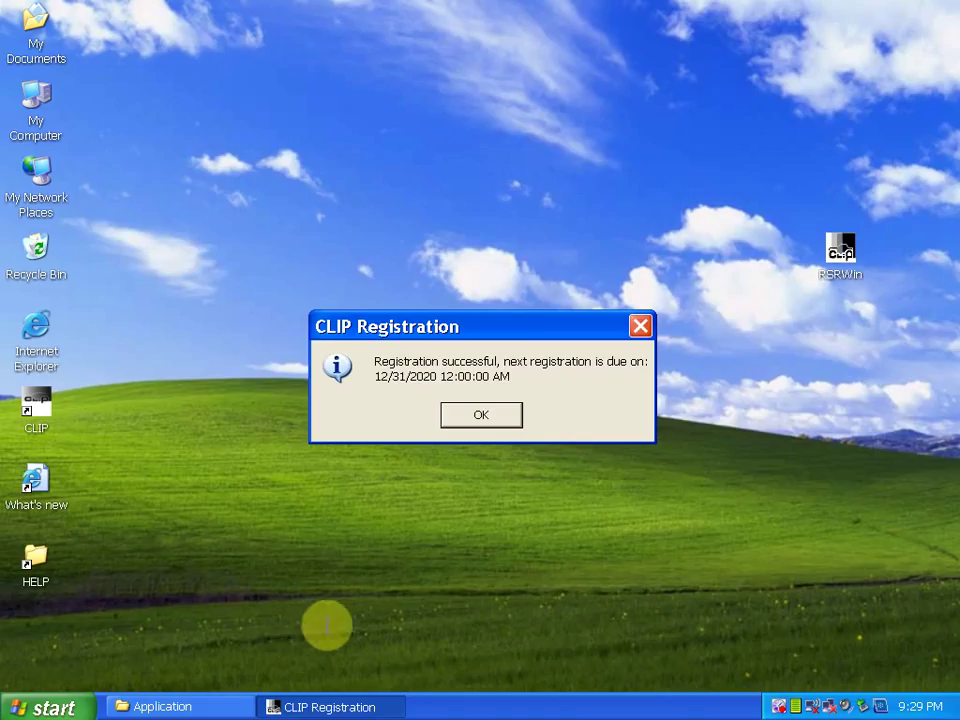
Dismiss the success message and paste the desktop RSRWin over the one in the Application folder
{"action": "left_click", "coordinate": [478, 412]}
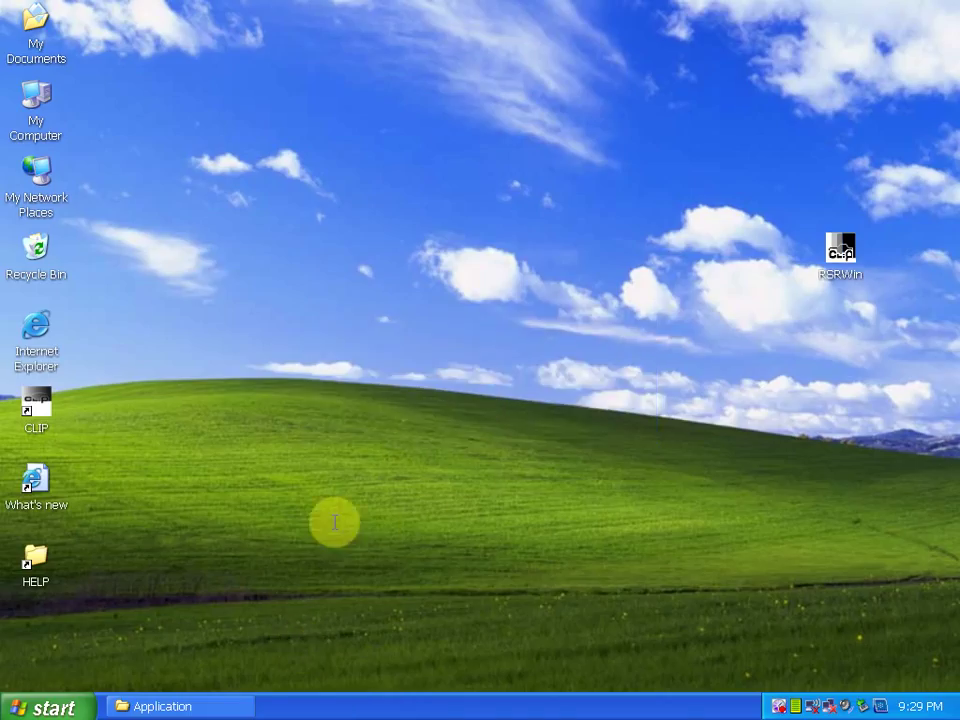
{"action": "left_click", "coordinate": [198, 705]}
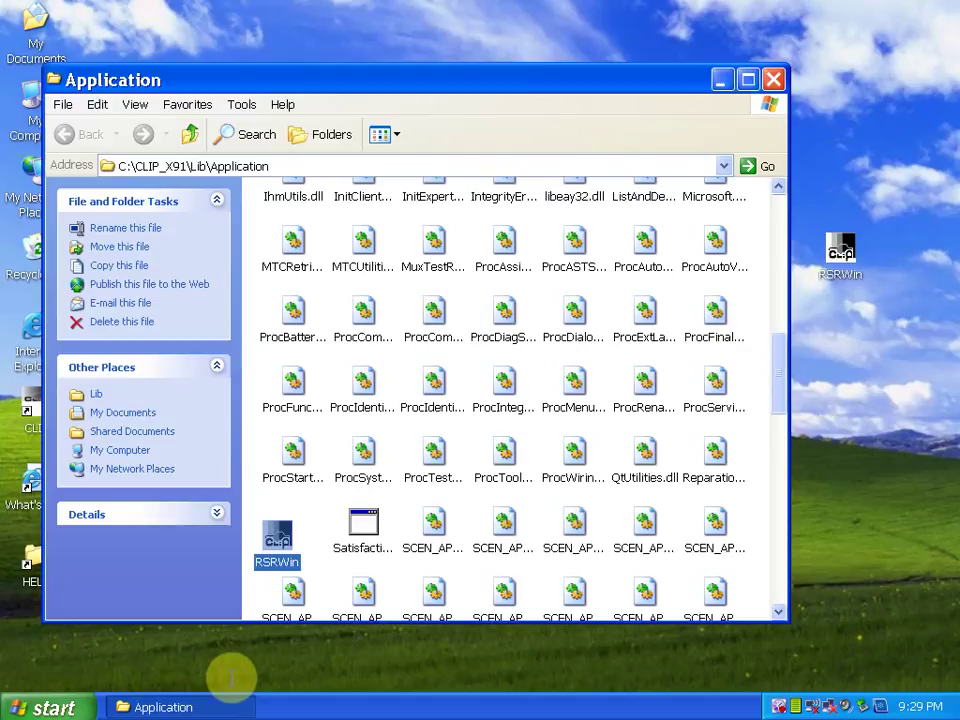
{"action": "right_click", "coordinate": [840, 255]}
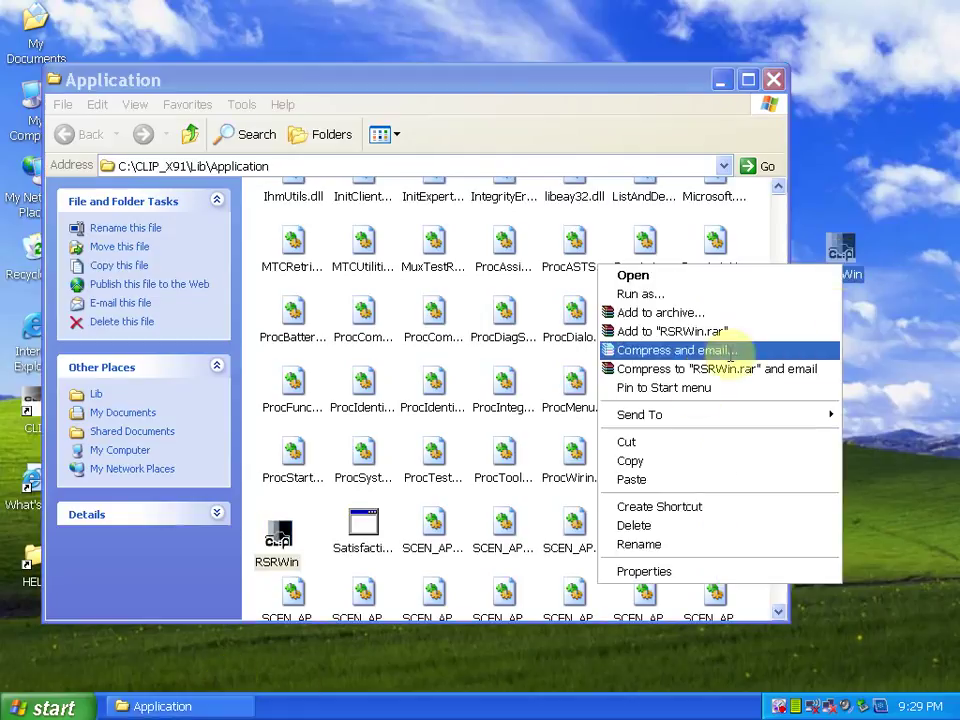
{"action": "left_click", "coordinate": [660, 451]}
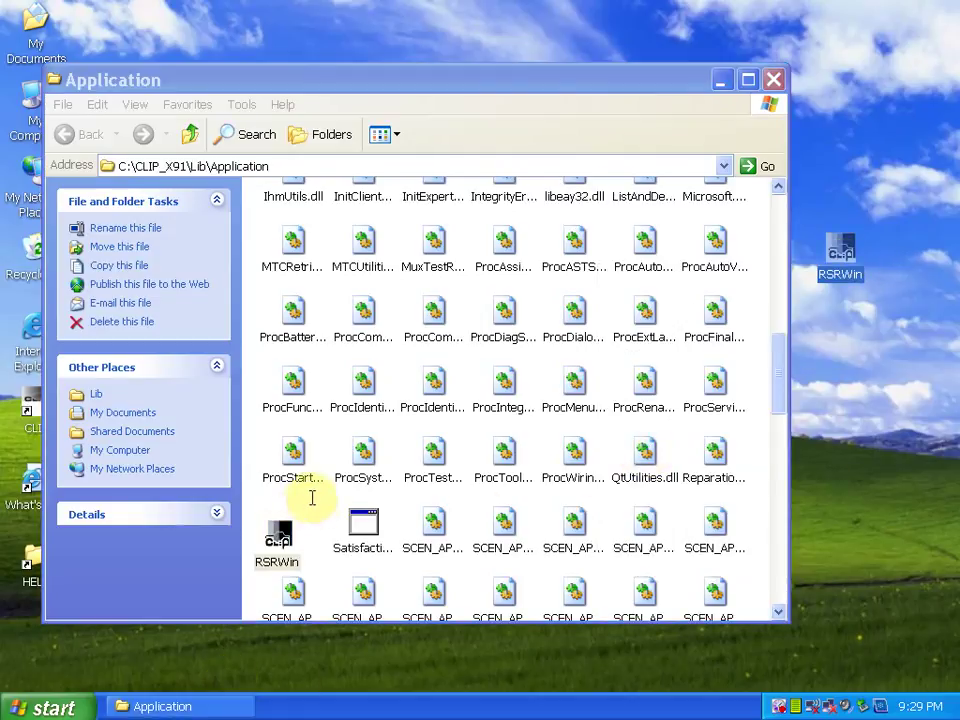
{"action": "right_click", "coordinate": [318, 500]}
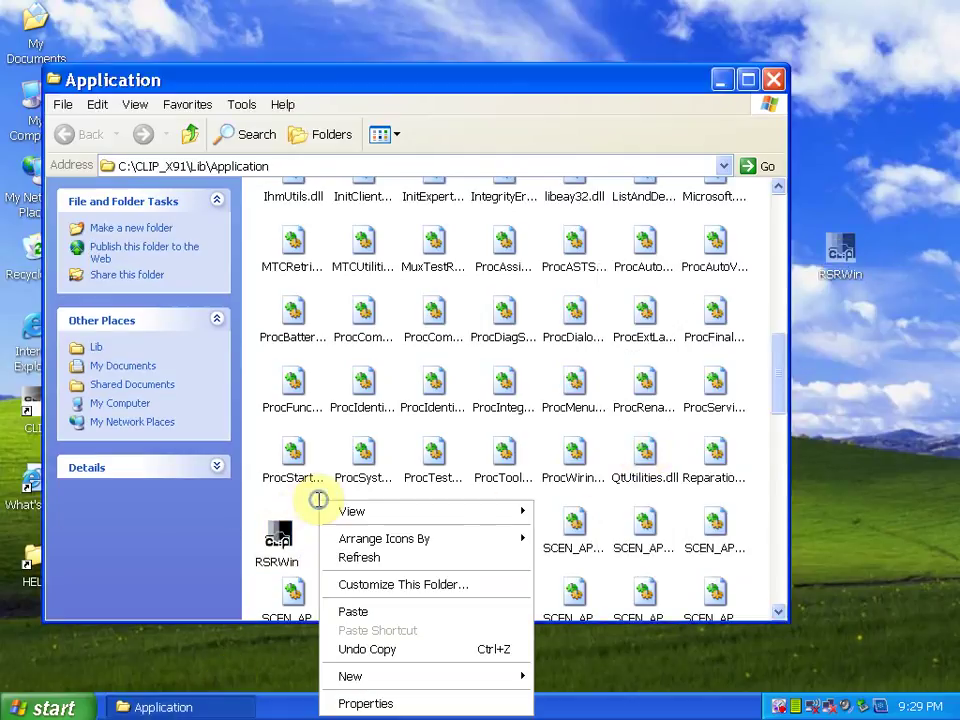
{"action": "left_click", "coordinate": [340, 611]}
{"action": "left_click", "coordinate": [540, 440]}
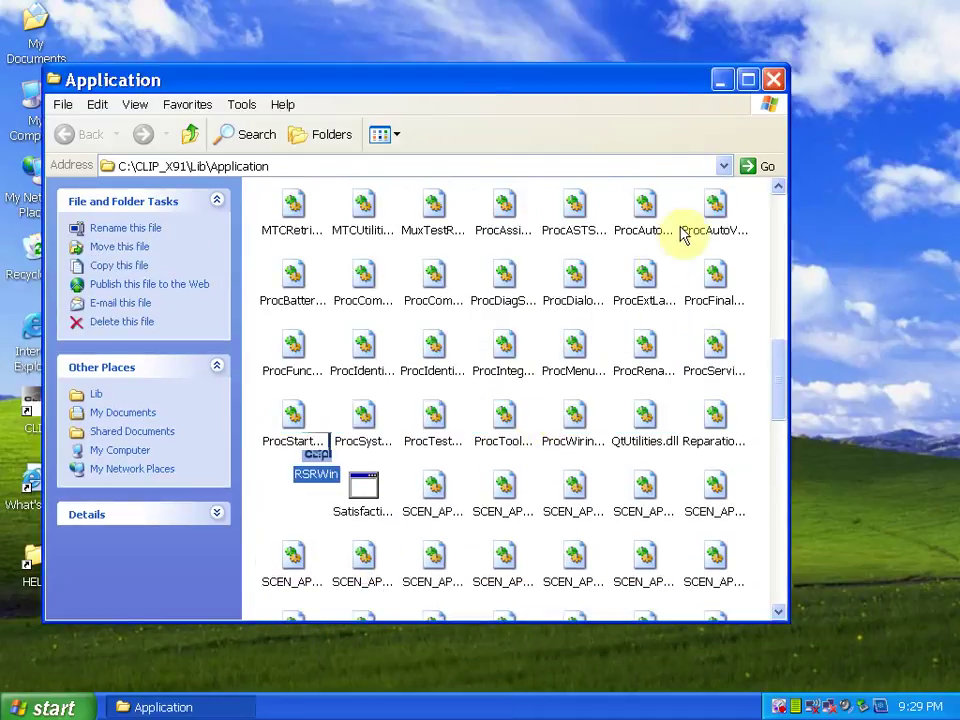
{"action": "left_click", "coordinate": [774, 80]}
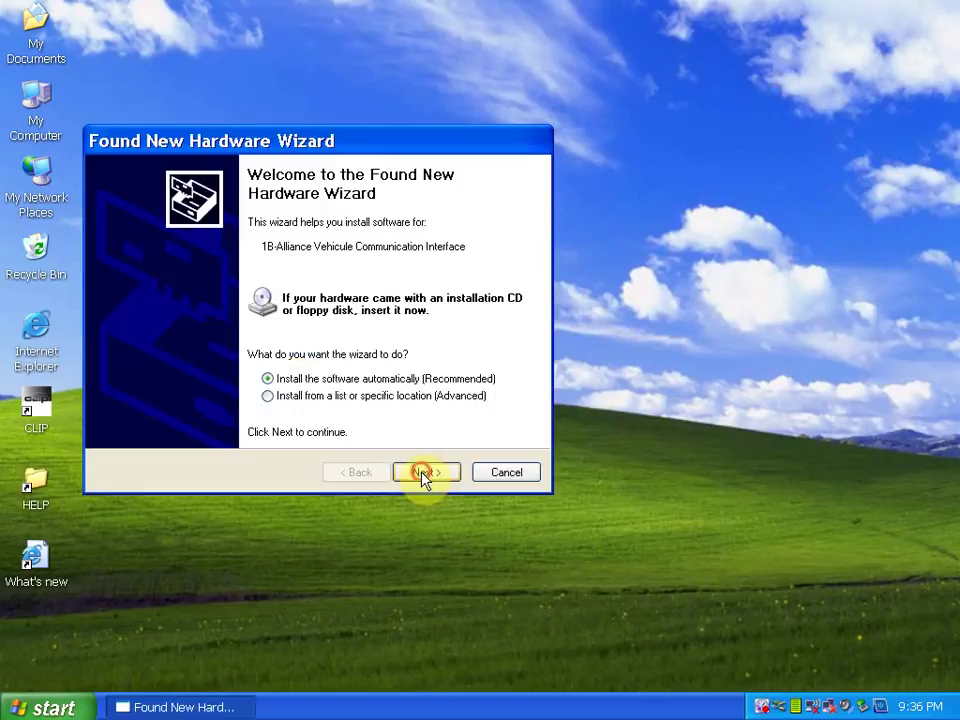
Finish the new hardware wizard and confirm 1B-Alliance Vehicule Communication Interface under the Bosch device in Device Manager
{"action": "left_click", "coordinate": [425, 474]}
{"action": "left_click", "coordinate": [424, 472]}
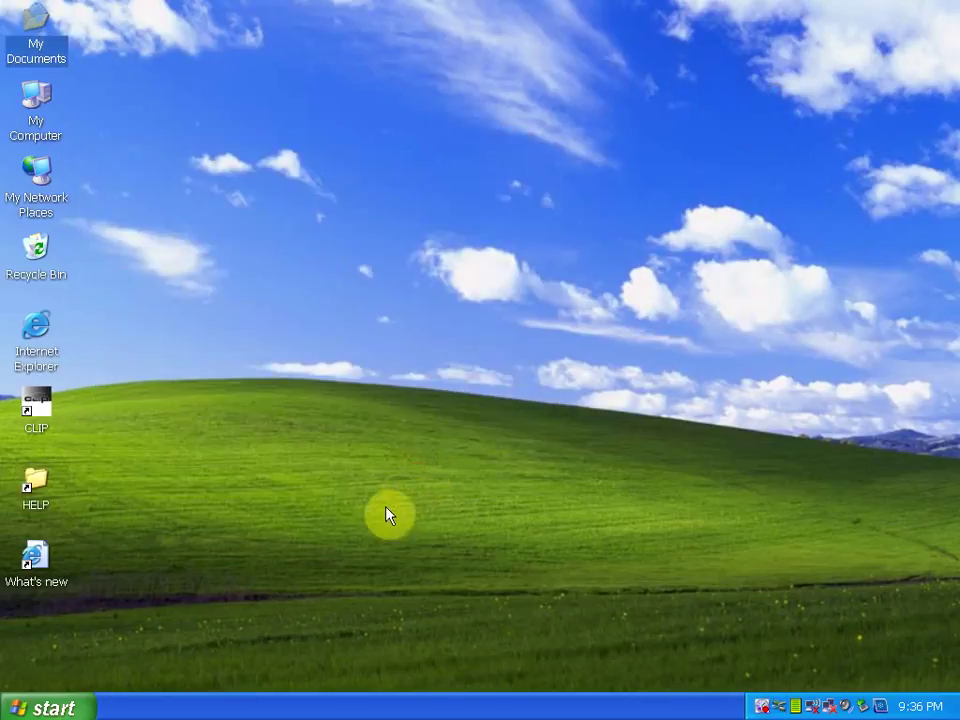
{"action": "right_click", "coordinate": [52, 112]}
{"action": "left_click", "coordinate": [103, 174]}
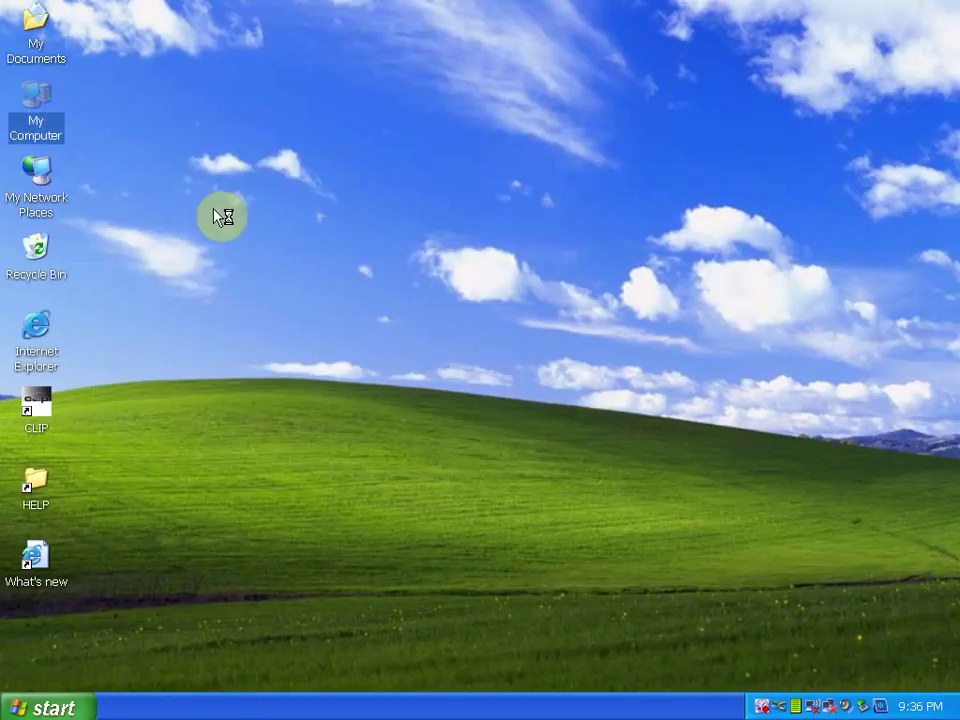
{"action": "left_click", "coordinate": [176, 266]}
{"action": "left_click", "coordinate": [292, 417]}
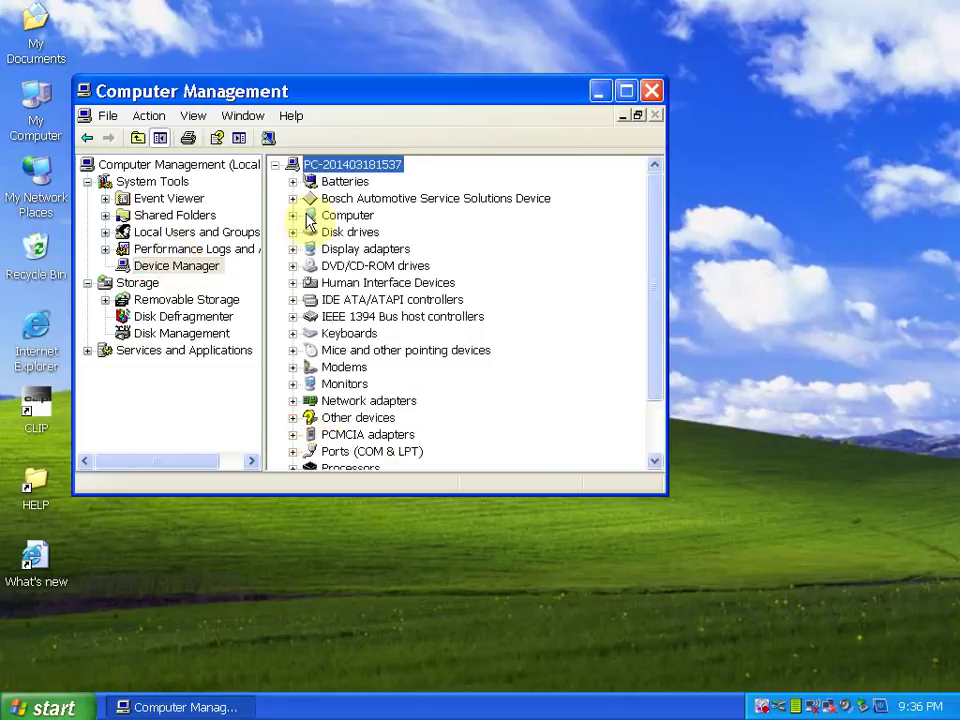
{"action": "left_click", "coordinate": [292, 198]}
{"action": "left_click", "coordinate": [390, 215]}
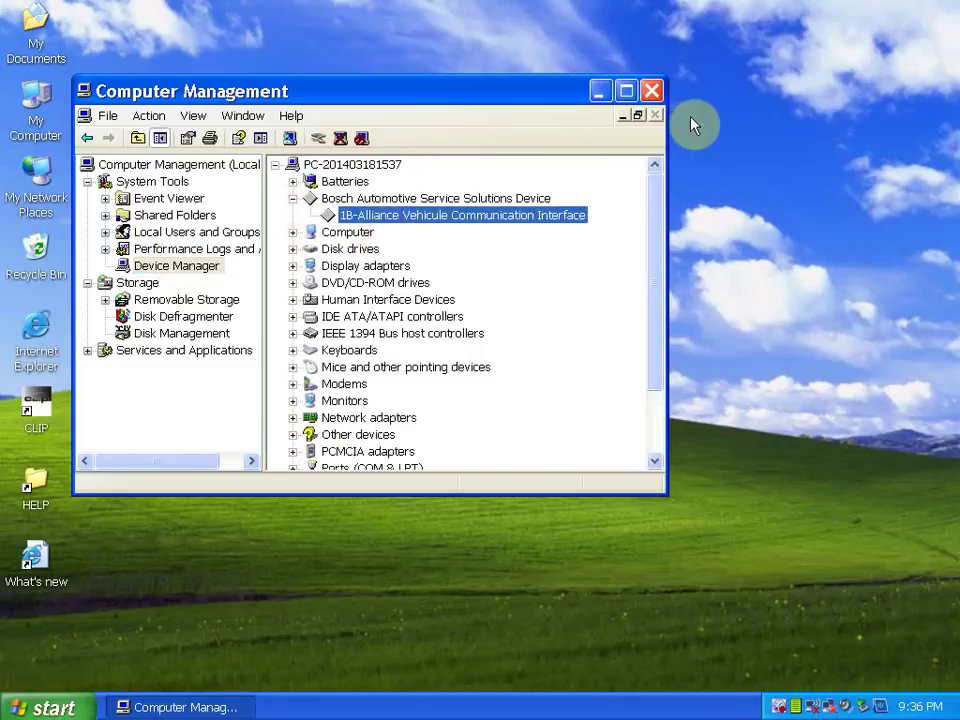
Close Computer Management and start CLIP from its desktop shortcut
{"action": "left_click", "coordinate": [652, 100]}
{"action": "right_click", "coordinate": [38, 400]}
{"action": "left_click", "coordinate": [111, 410]}
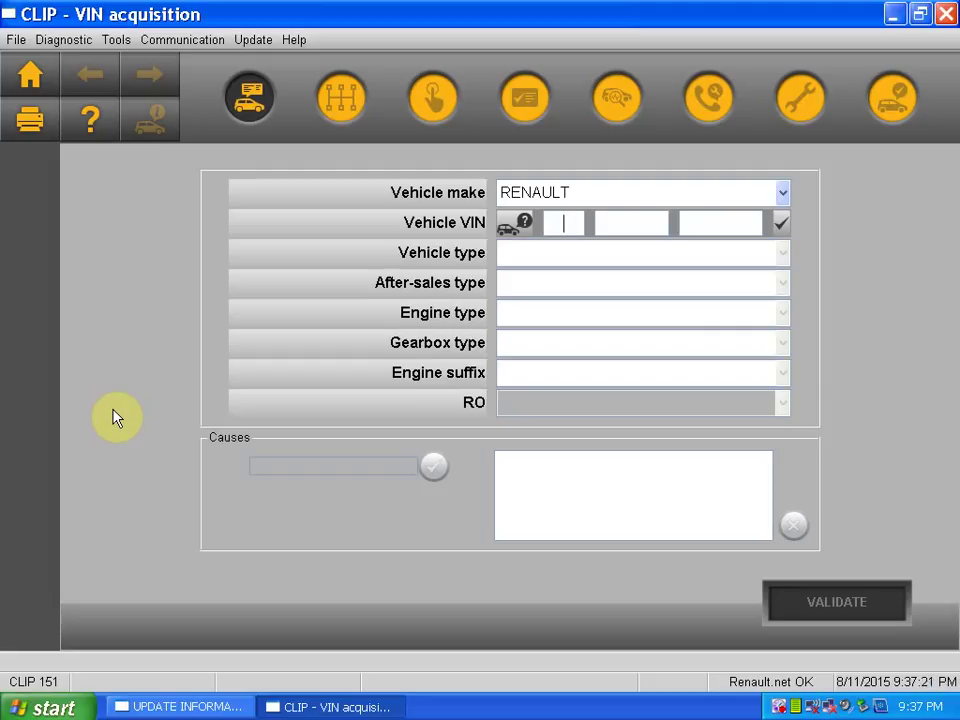
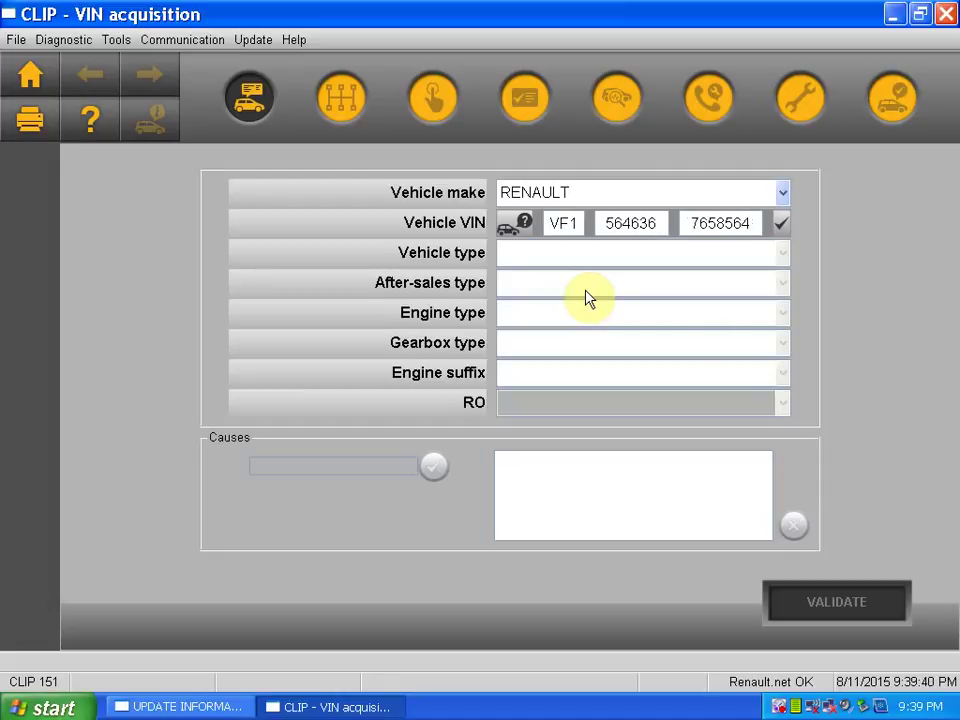
Enter the vehicle's VIN, validate it and dismiss the not-recognised message
{"action": "left_click", "coordinate": [781, 226]}
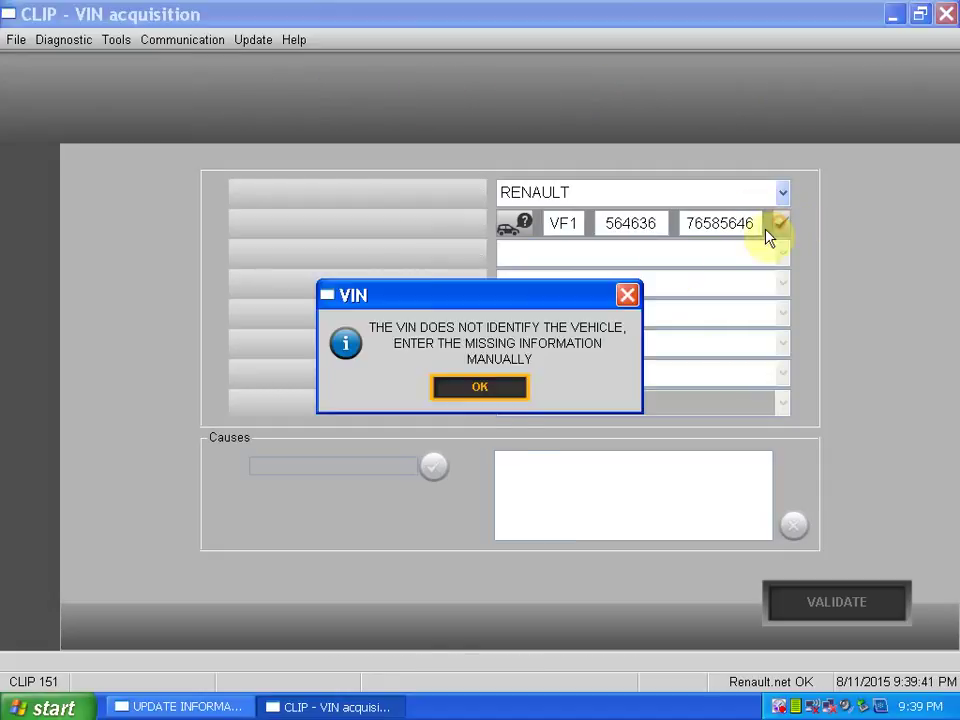
{"action": "left_click", "coordinate": [493, 390]}
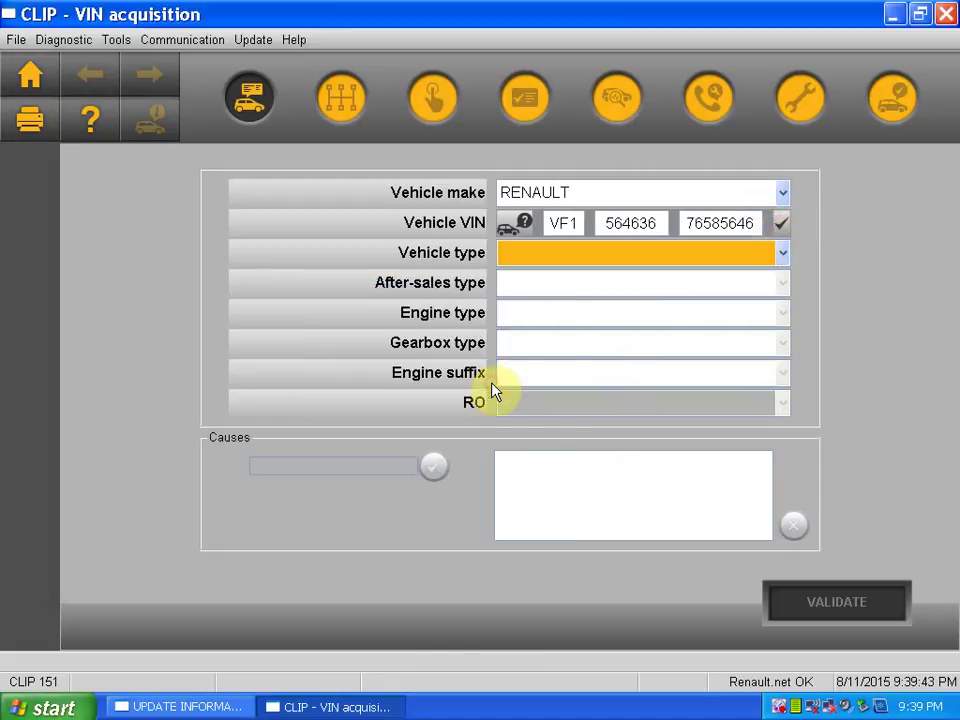
Identify the car as TWINGO PHASE 2, C060, JB1 gearbox and enter the repair order number
{"action": "left_click", "coordinate": [594, 262]}
{"action": "left_click", "coordinate": [584, 298]}
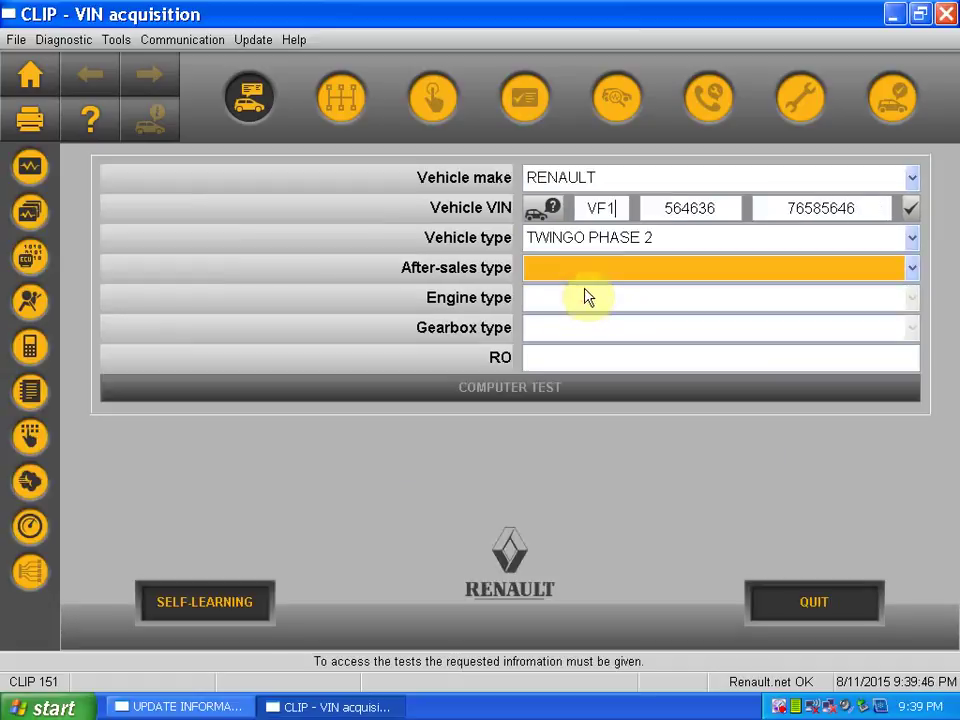
{"action": "left_click", "coordinate": [595, 270]}
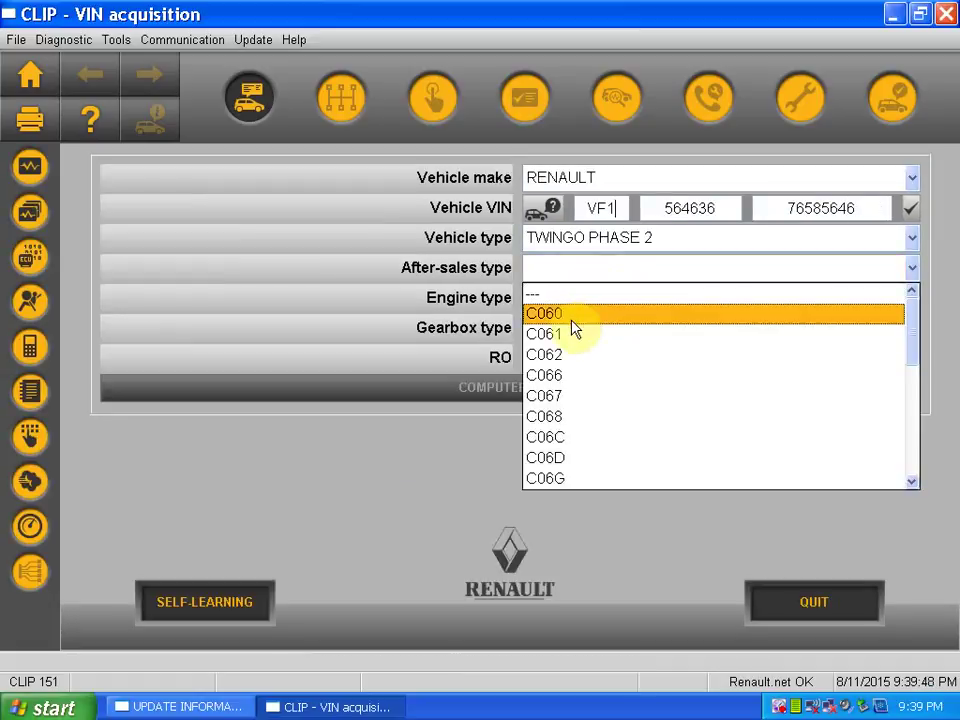
{"action": "left_click", "coordinate": [575, 330]}
{"action": "left_click", "coordinate": [574, 331]}
{"action": "left_click", "coordinate": [562, 349]}
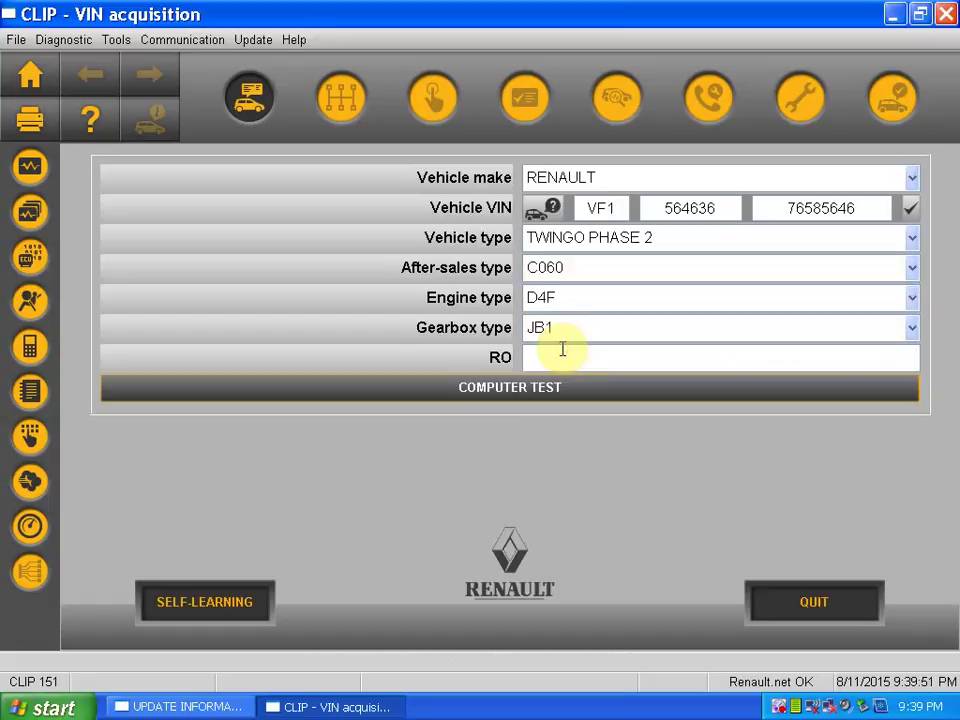
{"action": "left_click", "coordinate": [563, 355]}
{"action": "type", "text": "34535"}
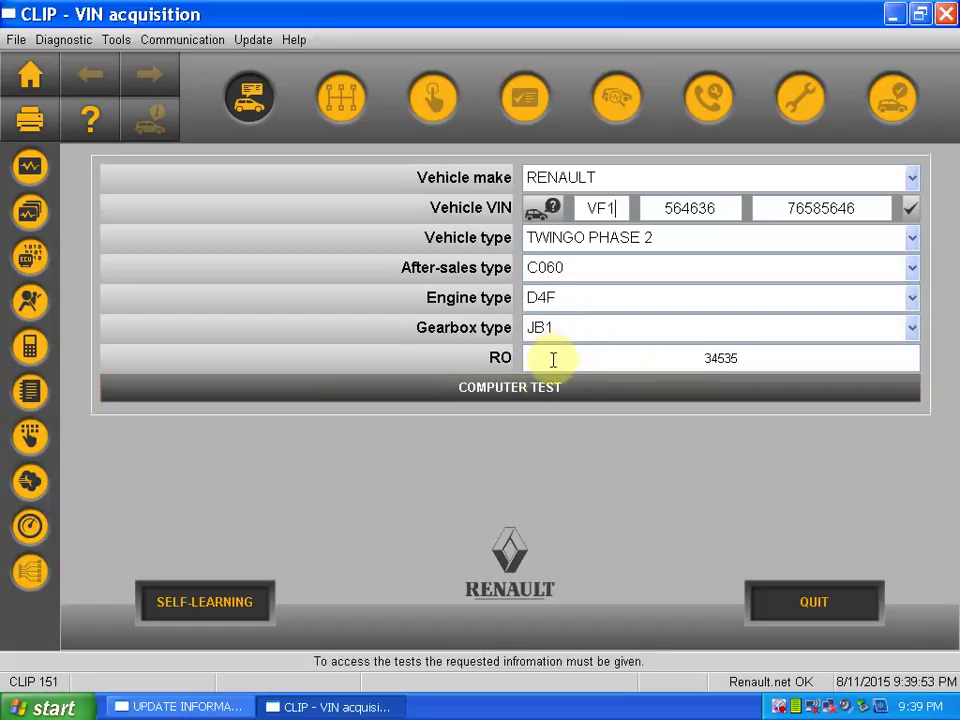
Run the computer test, allow the firewall, run the petrol injection faults test, then exit diagnostics
{"action": "left_click", "coordinate": [534, 387]}
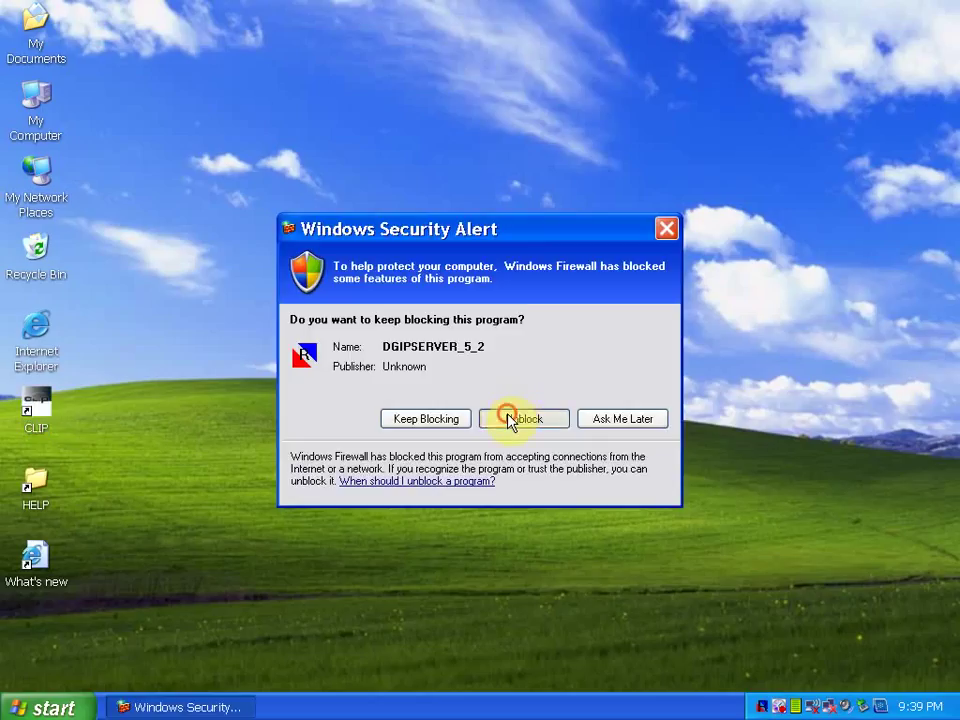
{"action": "left_click", "coordinate": [509, 416]}
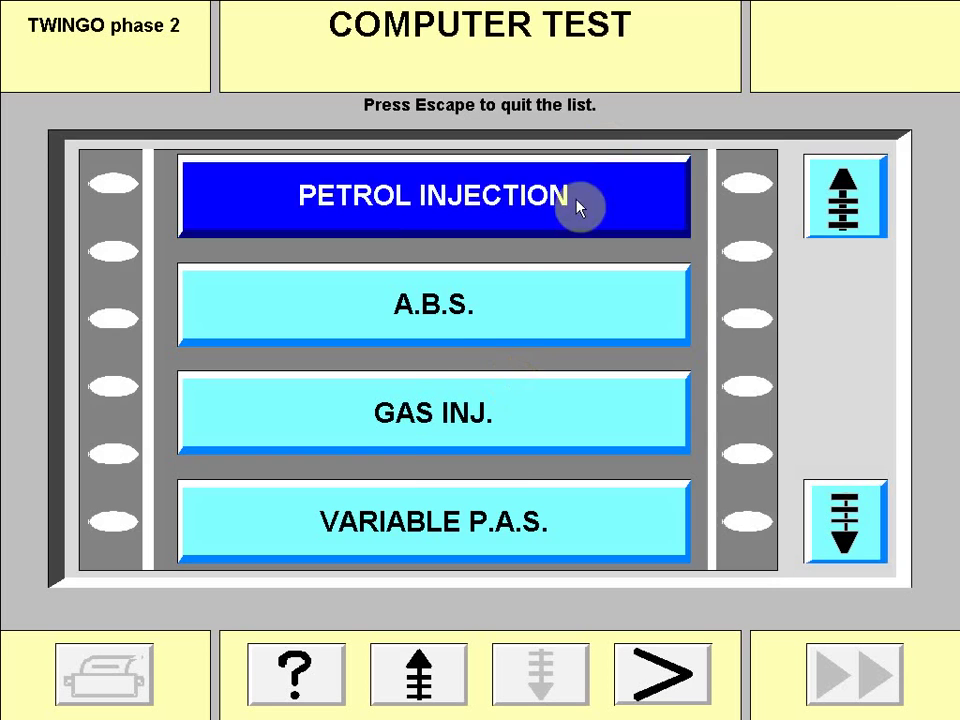
{"action": "left_click", "coordinate": [578, 205]}
{"action": "left_click", "coordinate": [444, 221]}
{"action": "left_click", "coordinate": [628, 669]}
{"action": "left_click", "coordinate": [636, 677]}
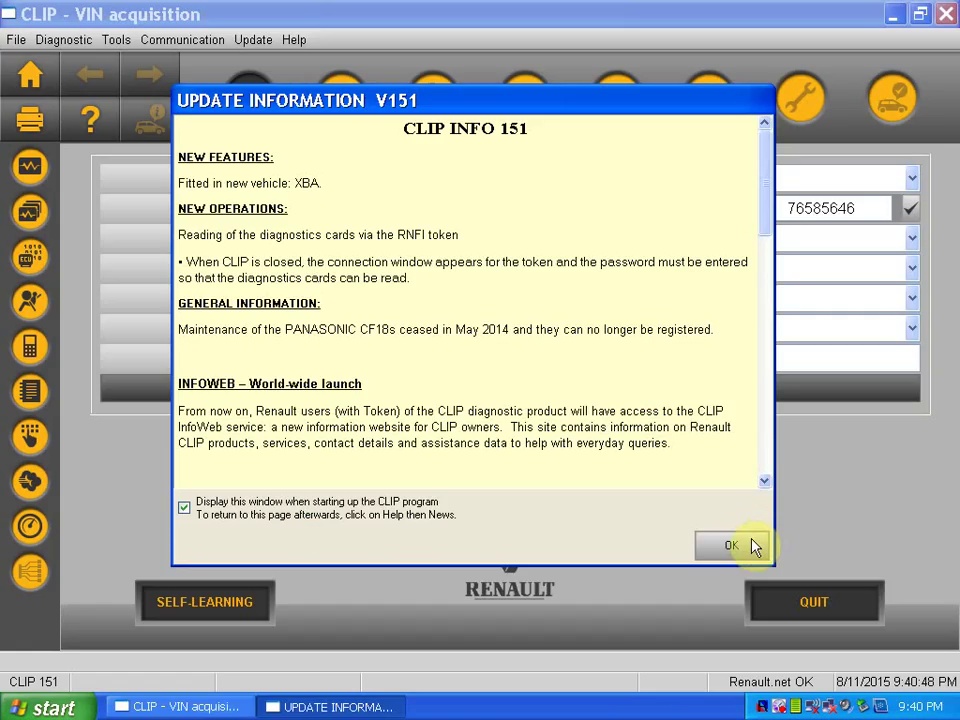
{"action": "left_click", "coordinate": [754, 546]}
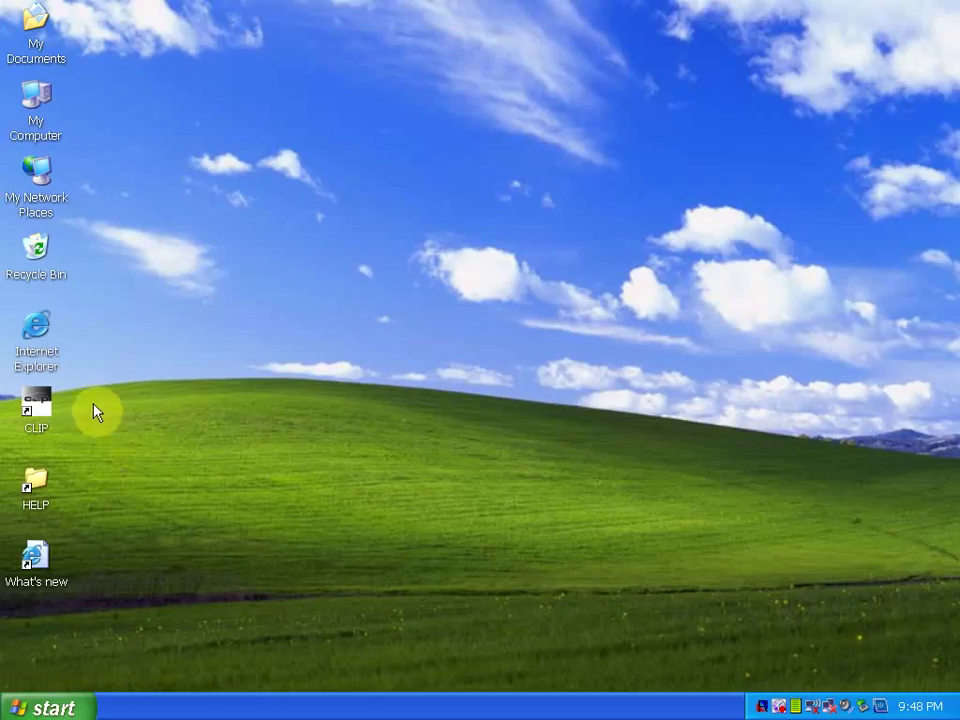
Relaunch CLIP, set after-sales type BM0U and gearbox DP0, and replace the repair order number
{"action": "right_click", "coordinate": [46, 408]}
{"action": "left_click", "coordinate": [96, 411]}
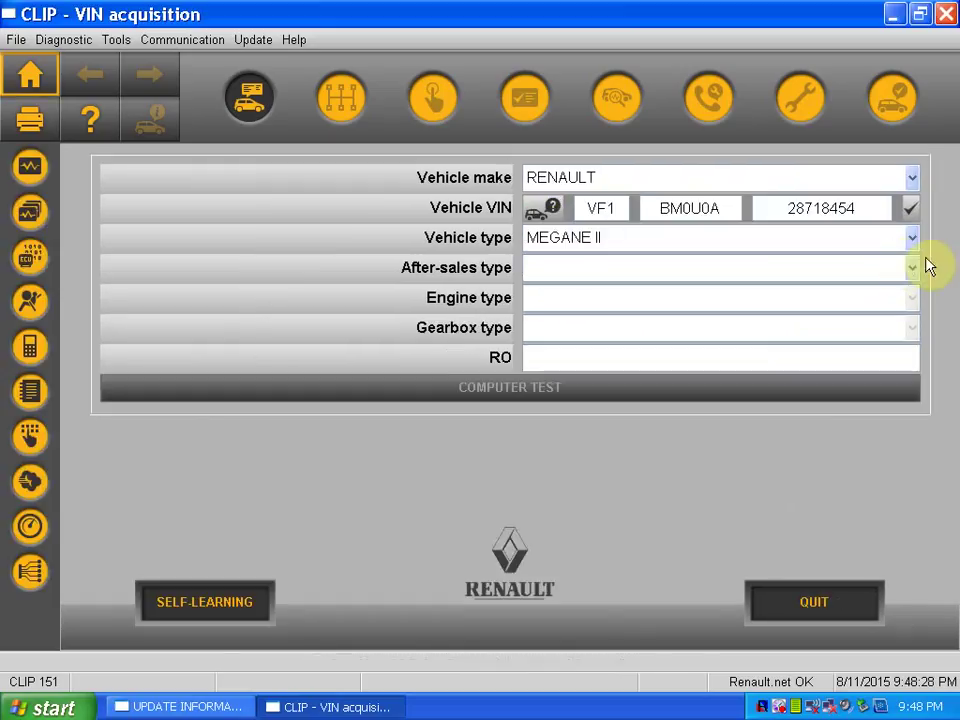
{"action": "left_click", "coordinate": [912, 267]}
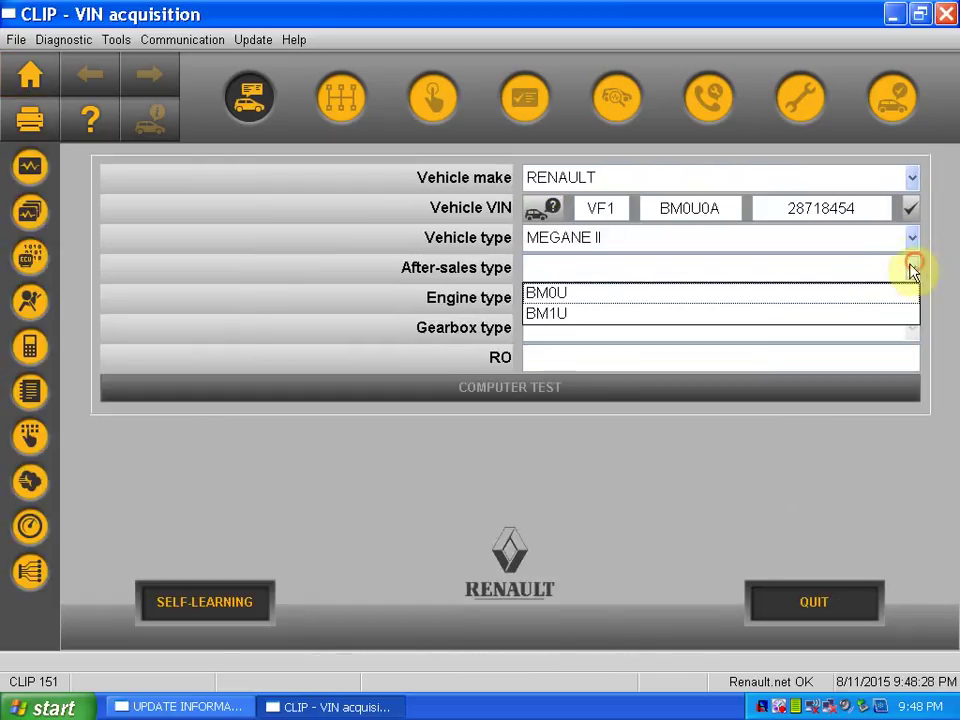
{"action": "left_click", "coordinate": [829, 297]}
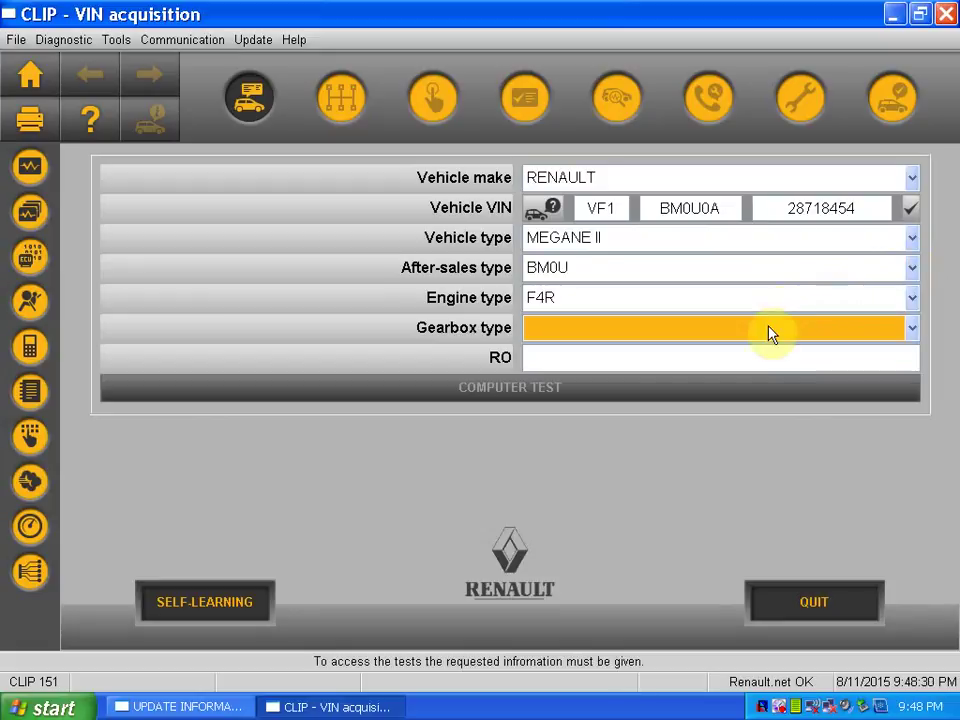
{"action": "left_click", "coordinate": [769, 334]}
{"action": "left_click", "coordinate": [752, 356]}
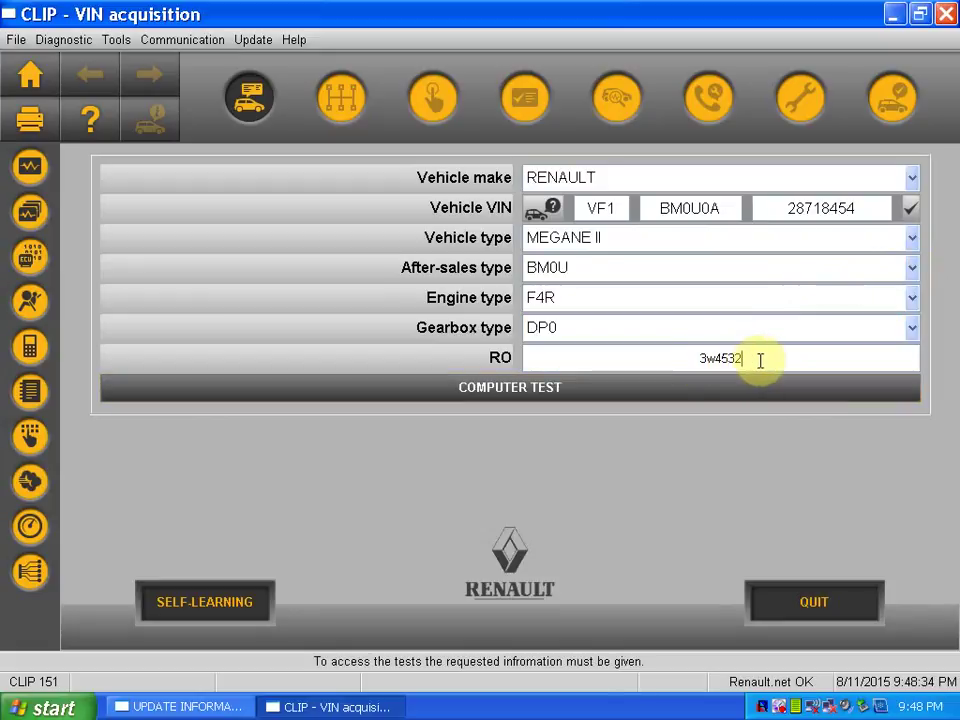
{"action": "left_click_drag", "start_coordinate": [754, 358], "coordinate": [671, 348]}
{"action": "type", "text": "35235"}
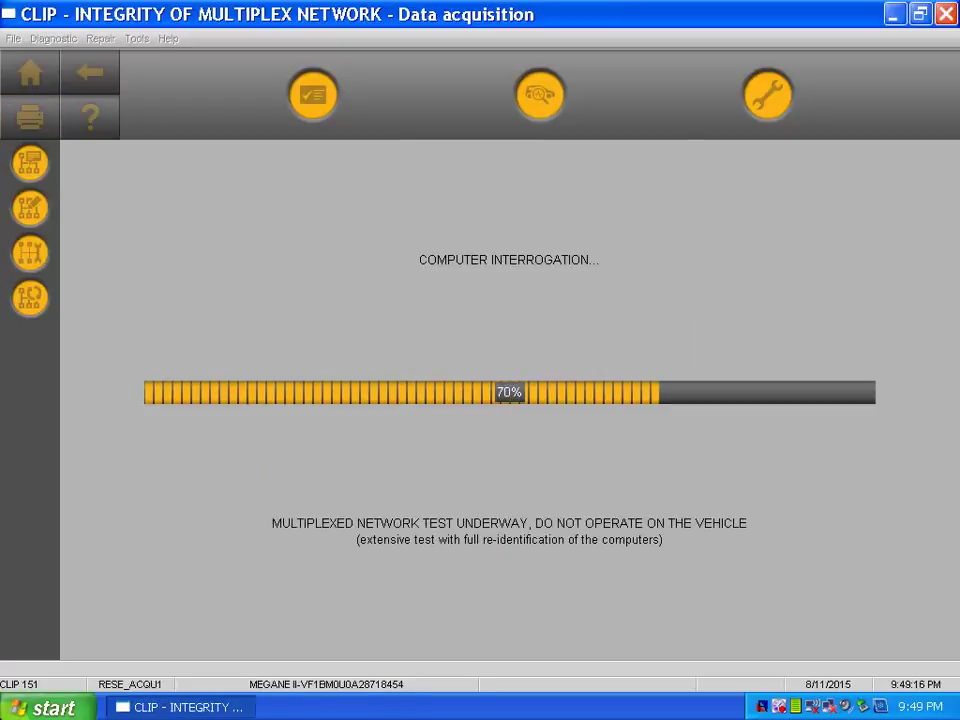
Dismiss the configuration warning, pick the valid INJECTION computer, then select INJECTION under With faults
{"action": "left_click", "coordinate": [481, 381]}
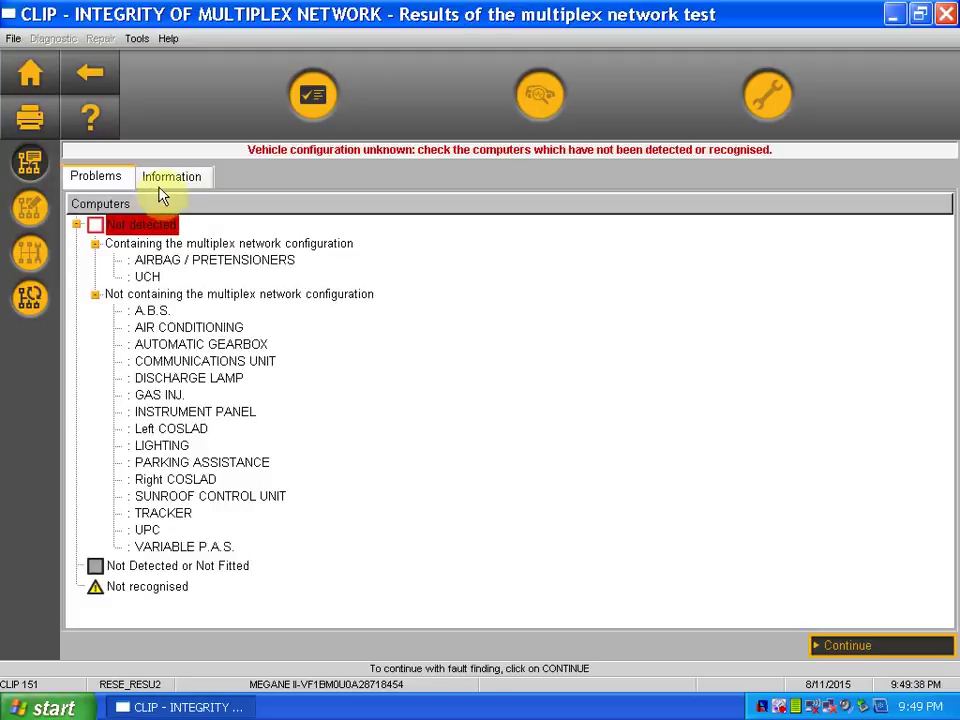
{"action": "left_click", "coordinate": [163, 185]}
{"action": "left_click", "coordinate": [100, 294]}
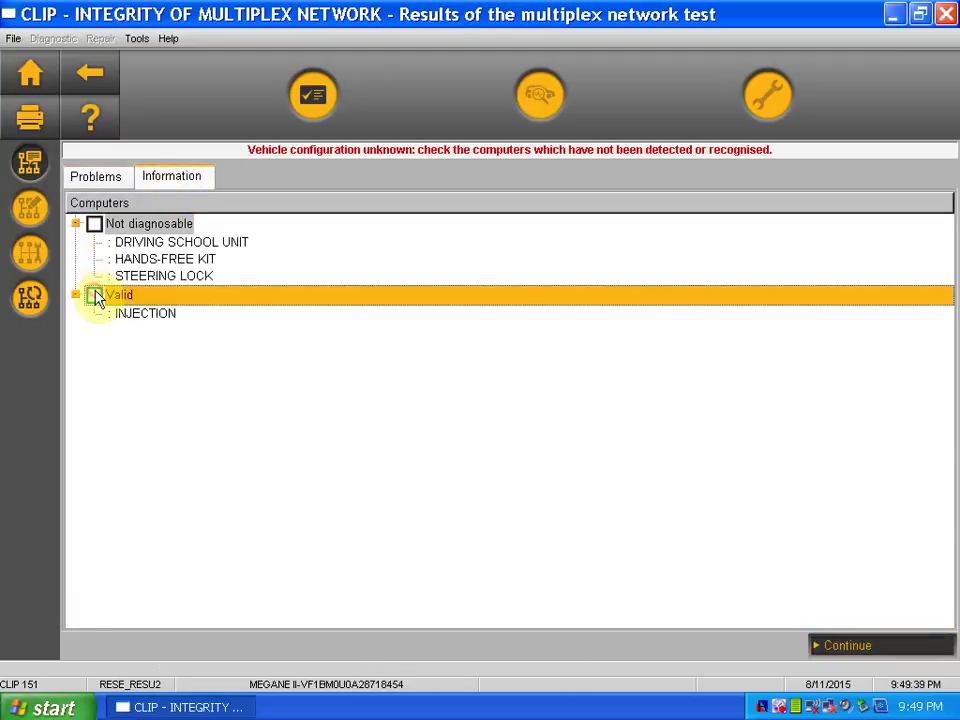
{"action": "left_click", "coordinate": [143, 316]}
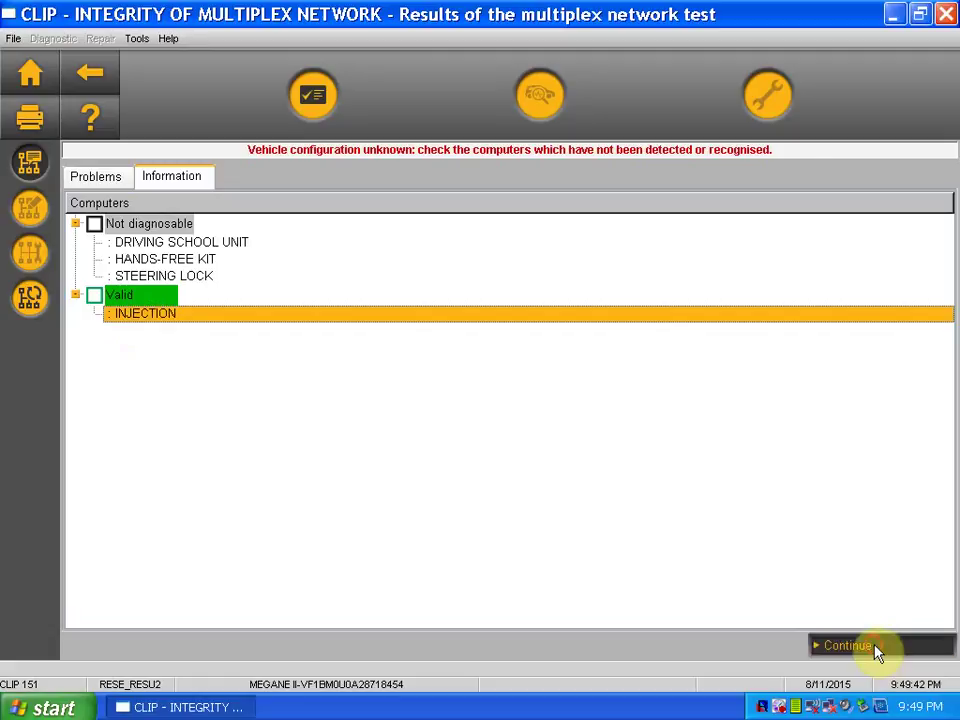
{"action": "left_click", "coordinate": [874, 649]}
{"action": "left_click", "coordinate": [170, 590]}
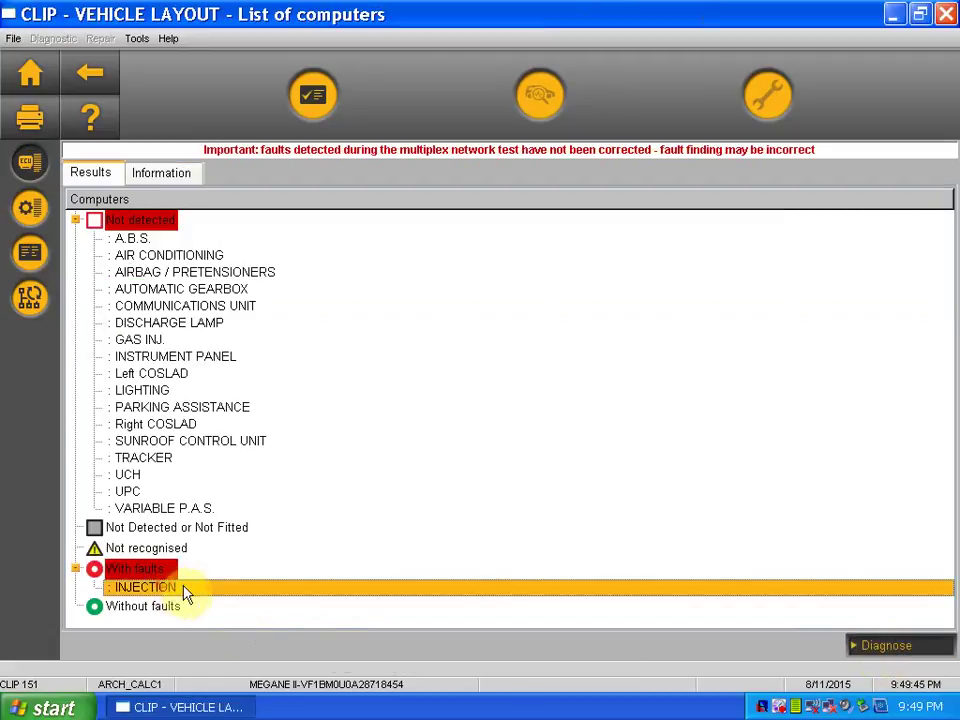
Diagnose the S3000 injection computer, reviewing its fault list, actuator tests, documentation and recording pages
{"action": "left_click", "coordinate": [885, 646]}
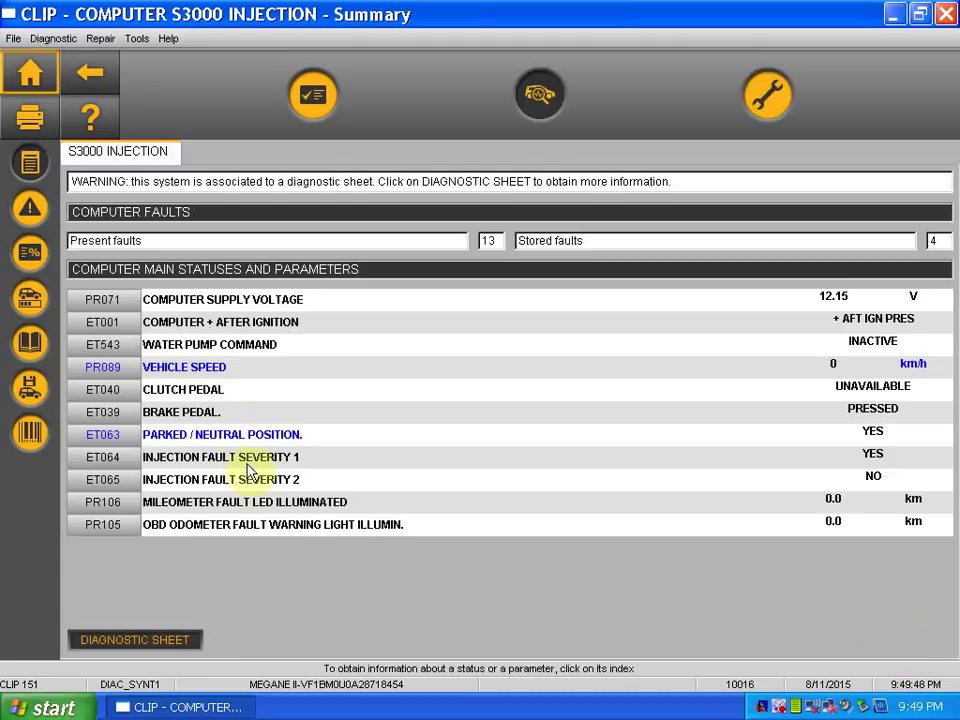
{"action": "left_click", "coordinate": [29, 208]}
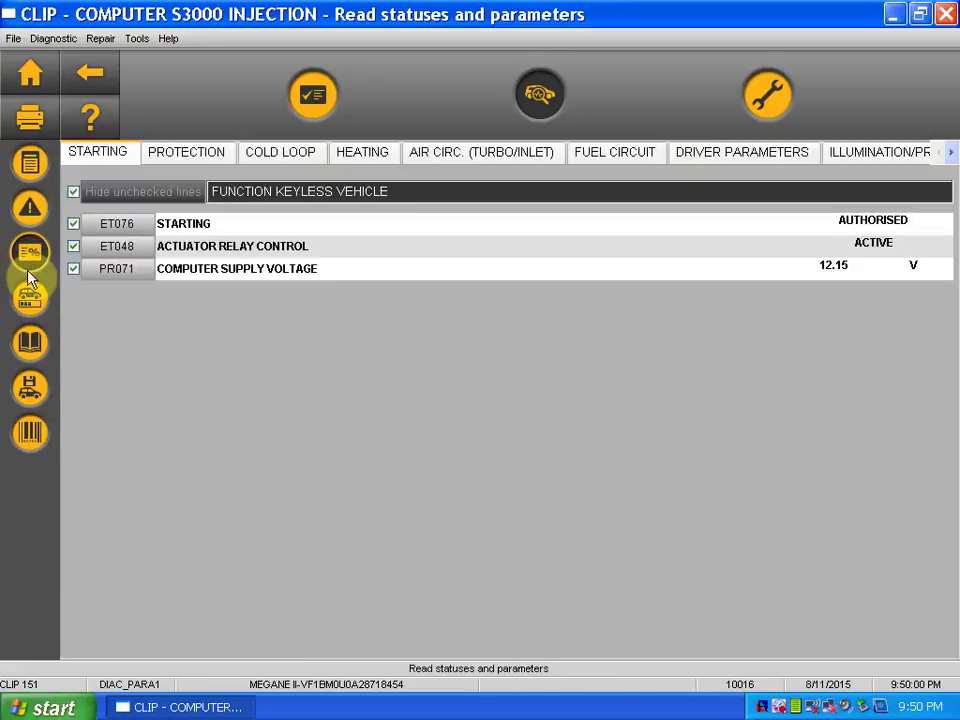
{"action": "left_click", "coordinate": [30, 300]}
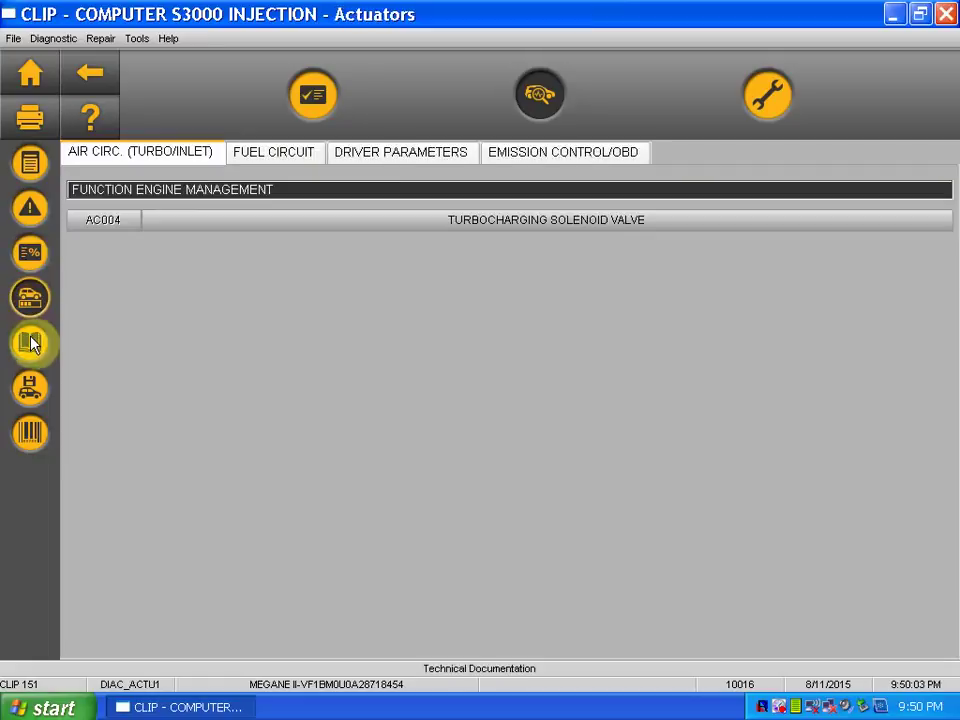
{"action": "left_click", "coordinate": [30, 341]}
{"action": "left_click", "coordinate": [32, 385]}
{"action": "left_click", "coordinate": [32, 210]}
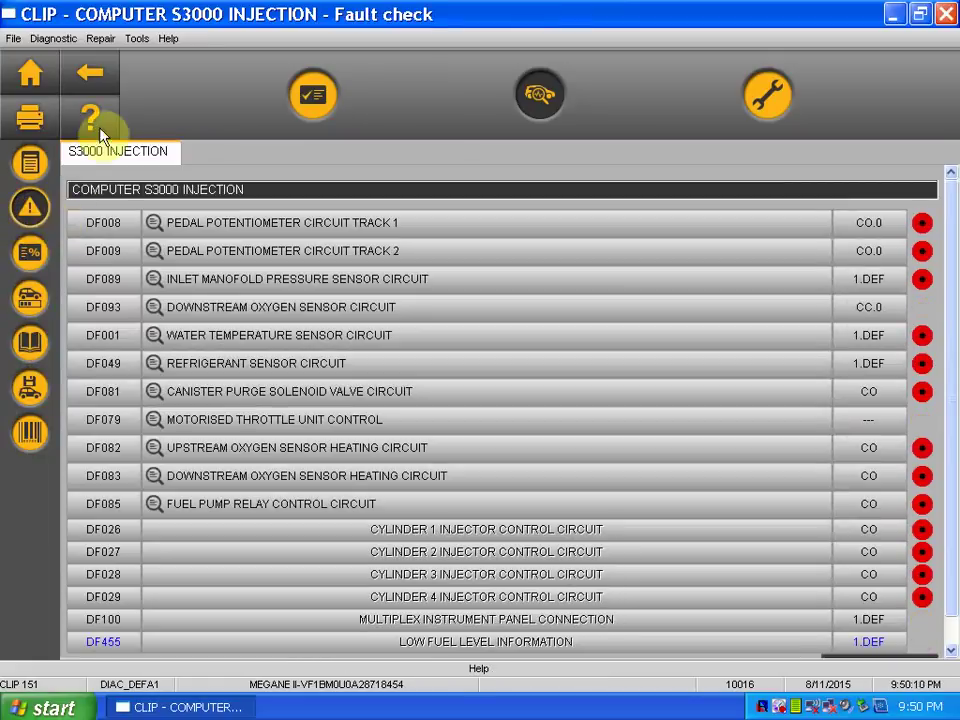
Go back twice past the vehicle layout and network test results, closing the update notice
{"action": "left_click", "coordinate": [101, 76]}
{"action": "left_click", "coordinate": [101, 76]}
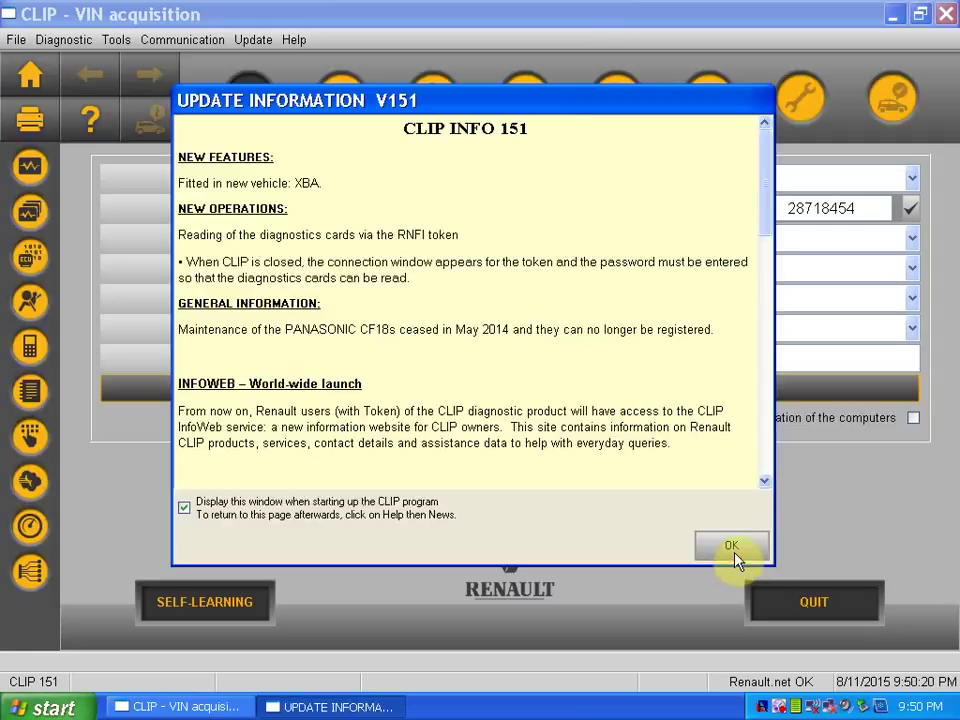
{"action": "left_click", "coordinate": [733, 548]}
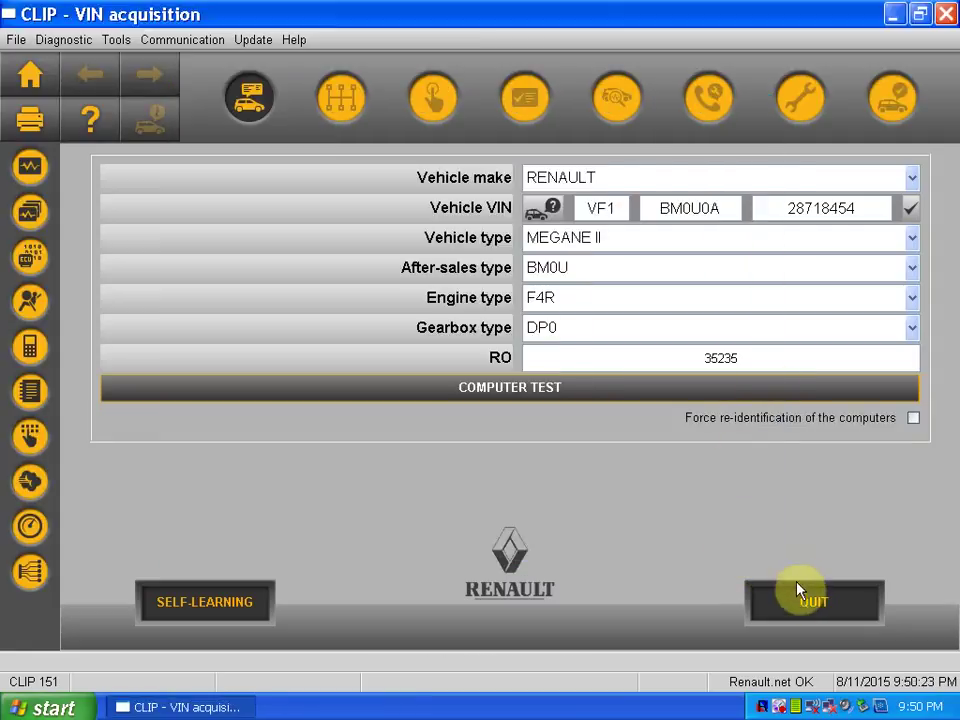